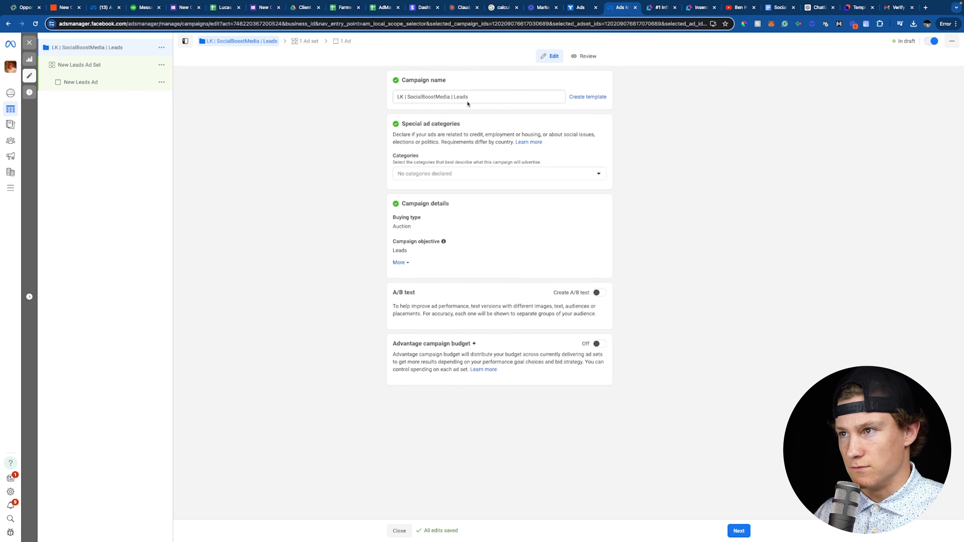
# Step: Review the available special ad categories for the campaign without declaring any
pyautogui.click(430, 173)
pyautogui.scroll(-2, 436, 227)
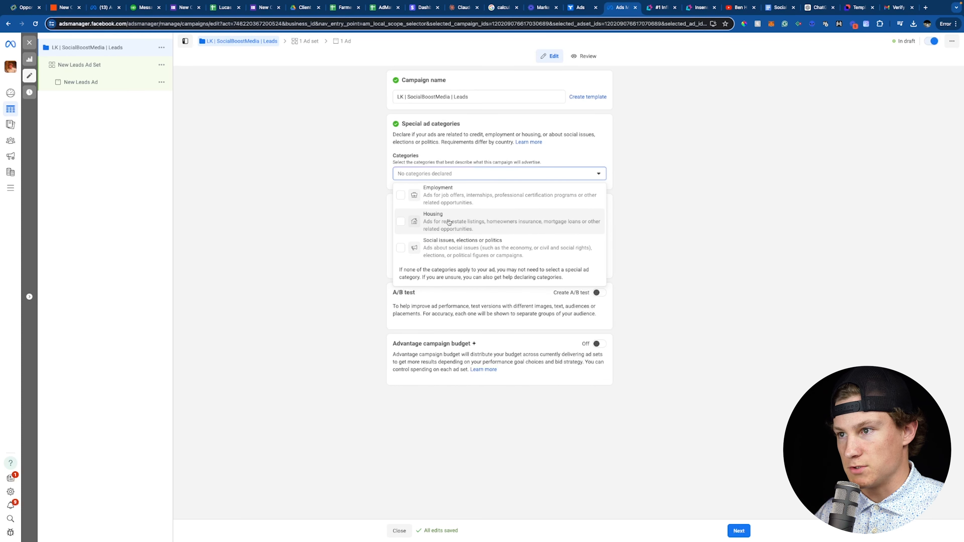
pyautogui.scroll(1, 448, 223)
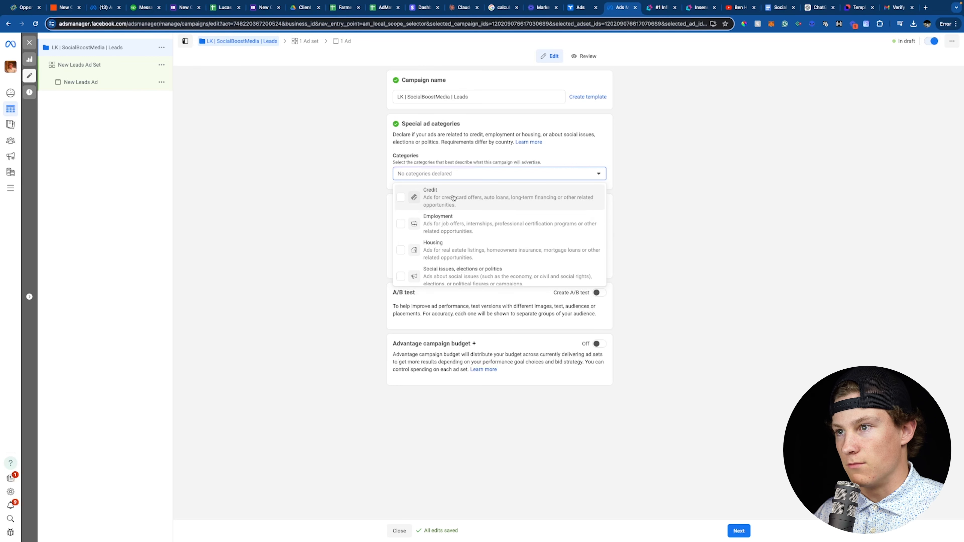
pyautogui.click(358, 200)
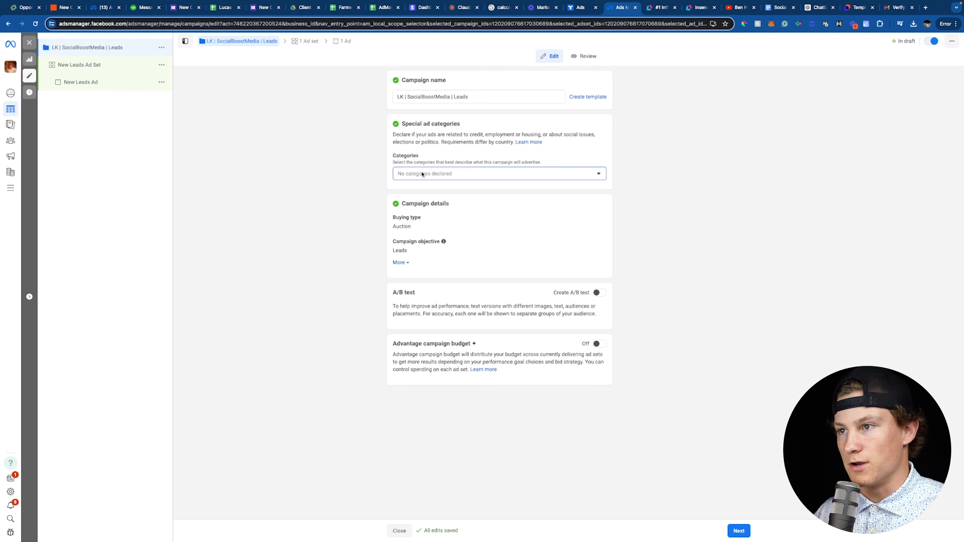
pyautogui.click(408, 173)
pyautogui.click(361, 214)
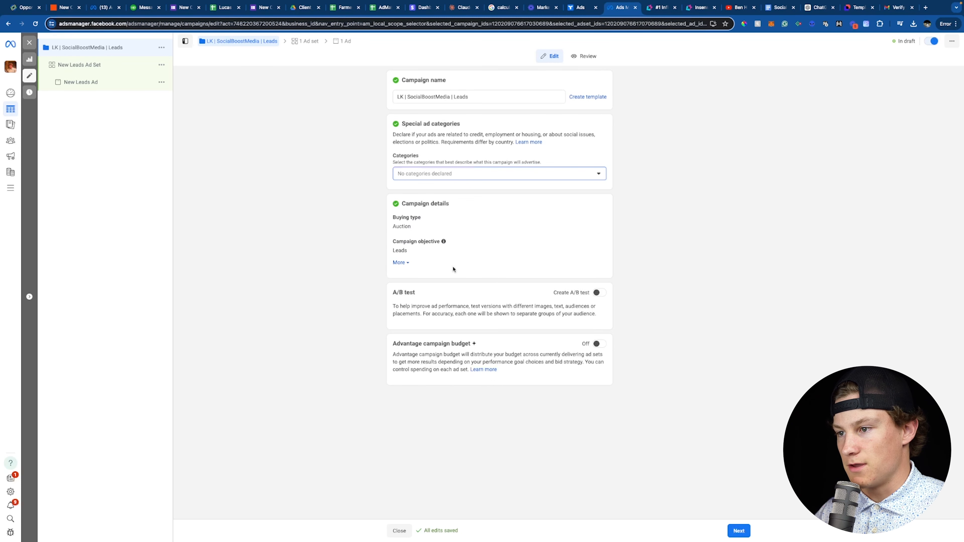
# Step: Turn on Advantage campaign budget, set the daily budget to $15, and continue to the ad set
pyautogui.click(598, 344)
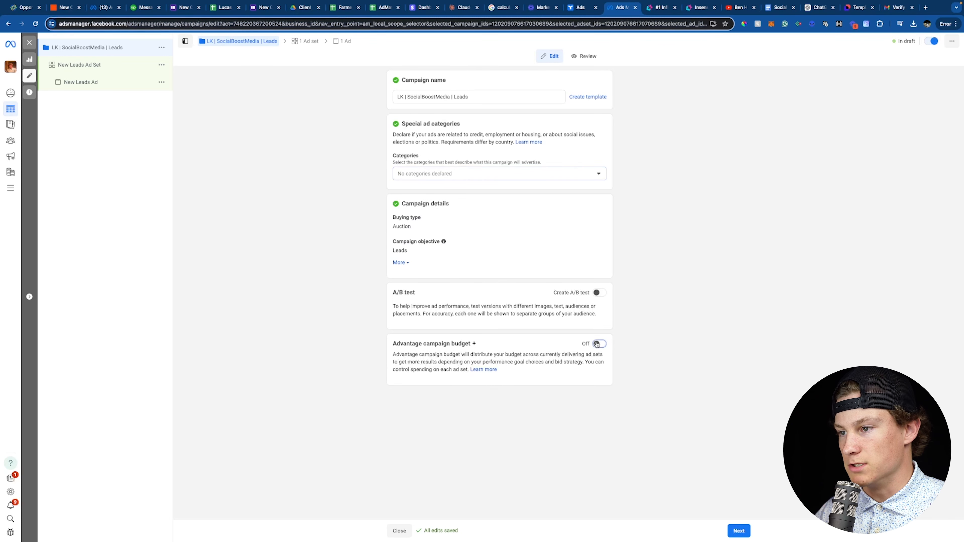
pyautogui.scroll(-2, 453, 388)
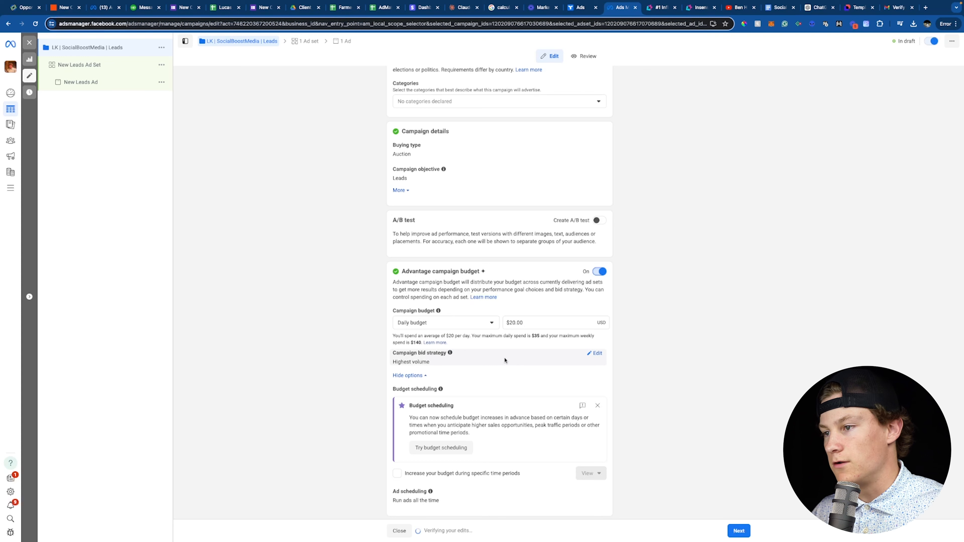
pyautogui.click(513, 322)
pyautogui.press('BackSpace')
pyautogui.press('BackSpace')
pyautogui.write('15')
pyautogui.click(673, 426)
pyautogui.click(738, 530)
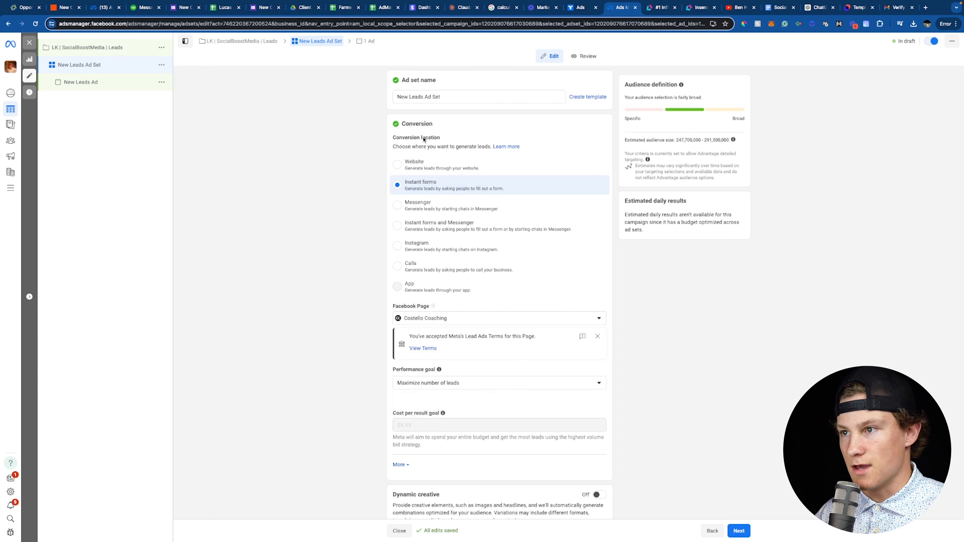
# Step: Rename the ad set "LK | Instant Form | M+F | 18+ | AP | United States | oLead"
pyautogui.moveTo(442, 97); pyautogui.dragTo(378, 98)
pyautogui.write('LK | Instant Form | M+F | 18+ | AP | Westlake | oLead')
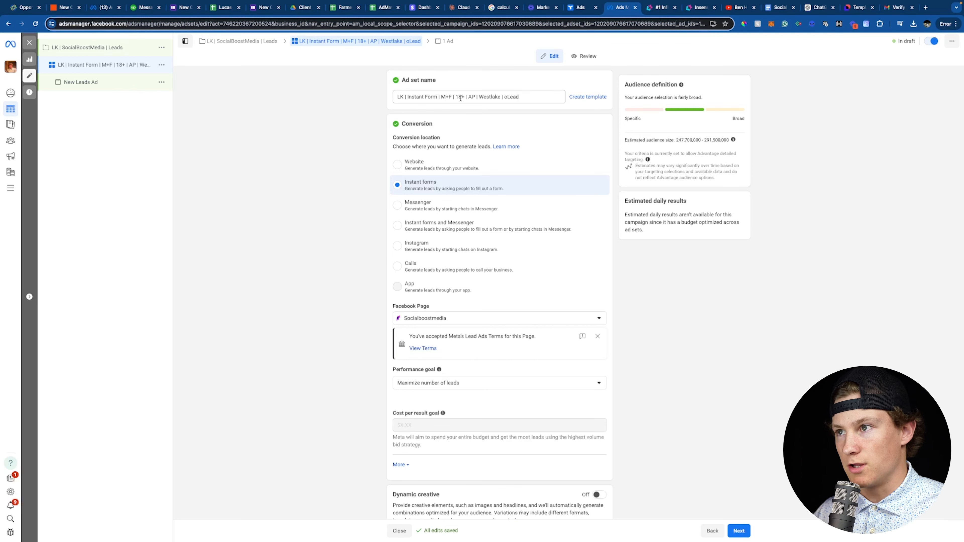
pyautogui.click(481, 97)
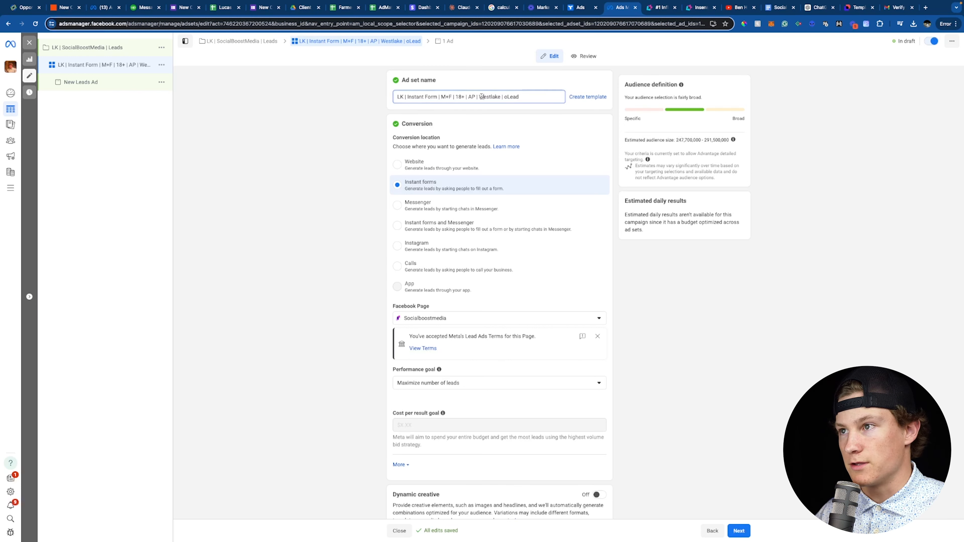
pyautogui.doubleClick(485, 98)
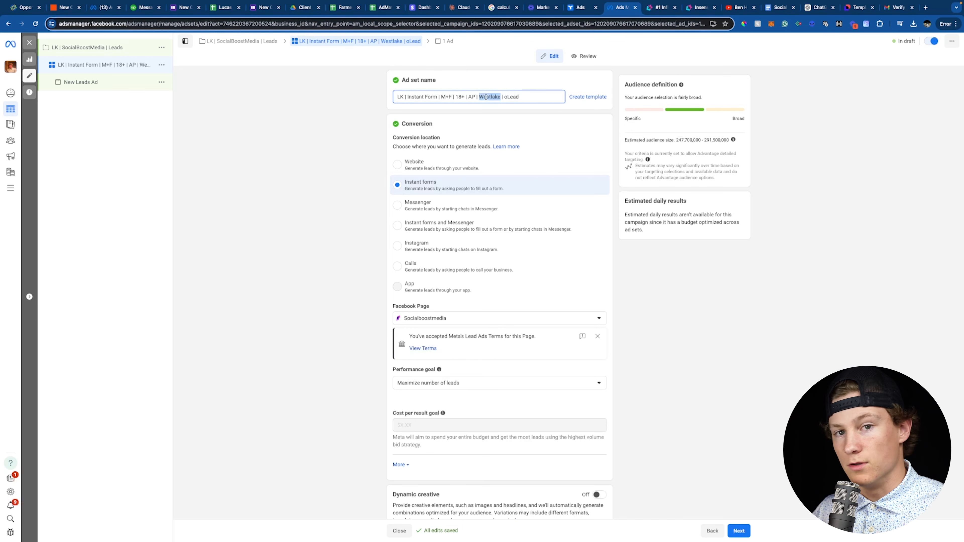
pyautogui.write('United States')
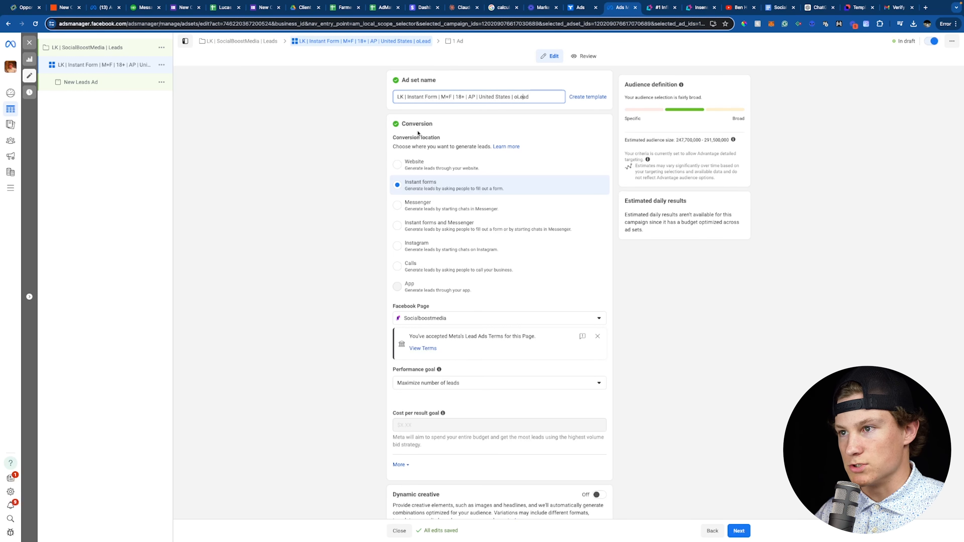
# Step: Choose Maximize number of leads as the ad set's performance goal
pyautogui.scroll(-3, 435, 195)
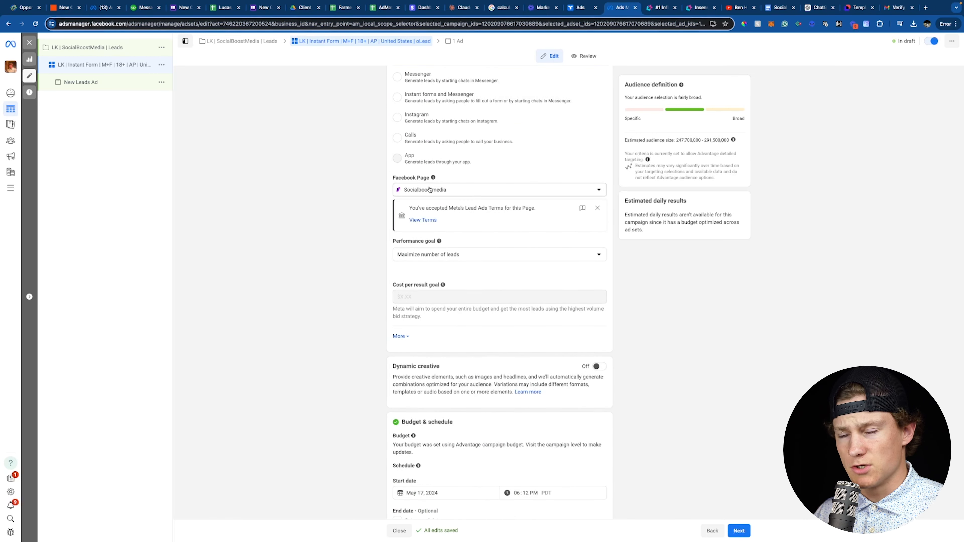
pyautogui.click(426, 261)
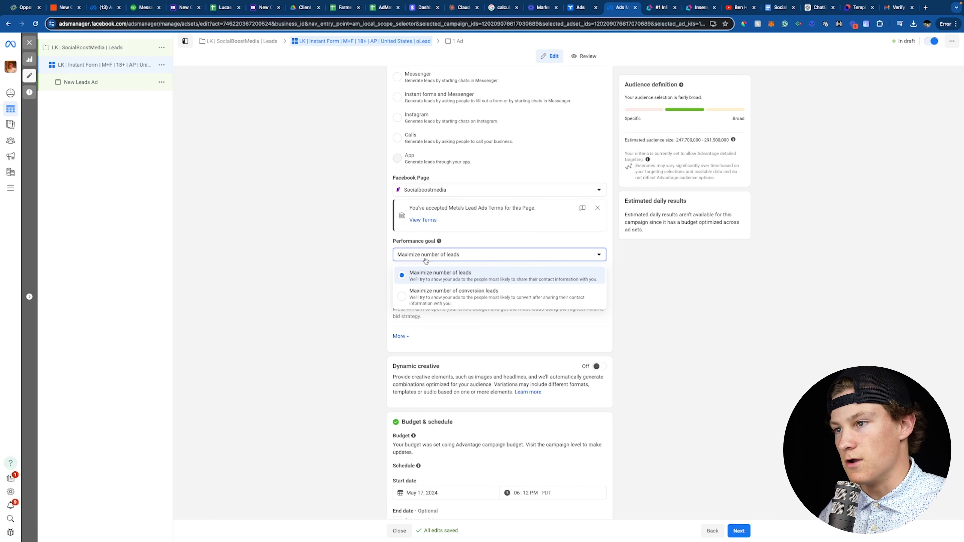
pyautogui.click(448, 274)
# Step: Review the ad set's schedule, audience and placements, and open its location targeting for editing
pyautogui.scroll(-4, 552, 240)
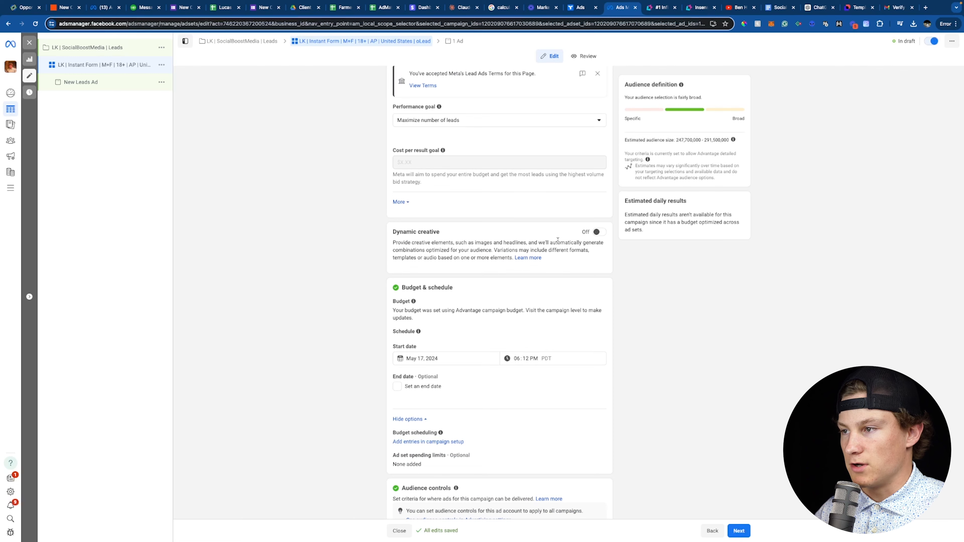
pyautogui.scroll(-2, 474, 273)
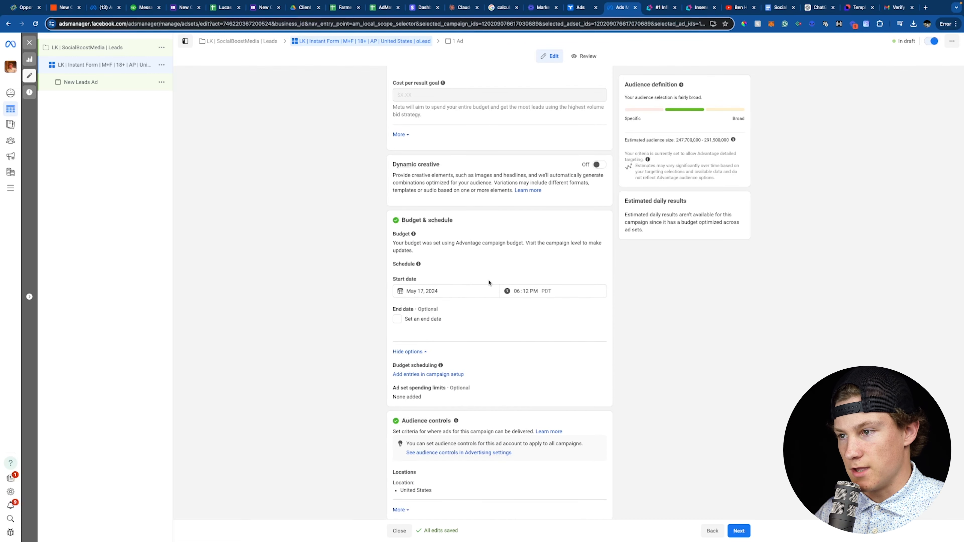
pyautogui.scroll(-5, 489, 283)
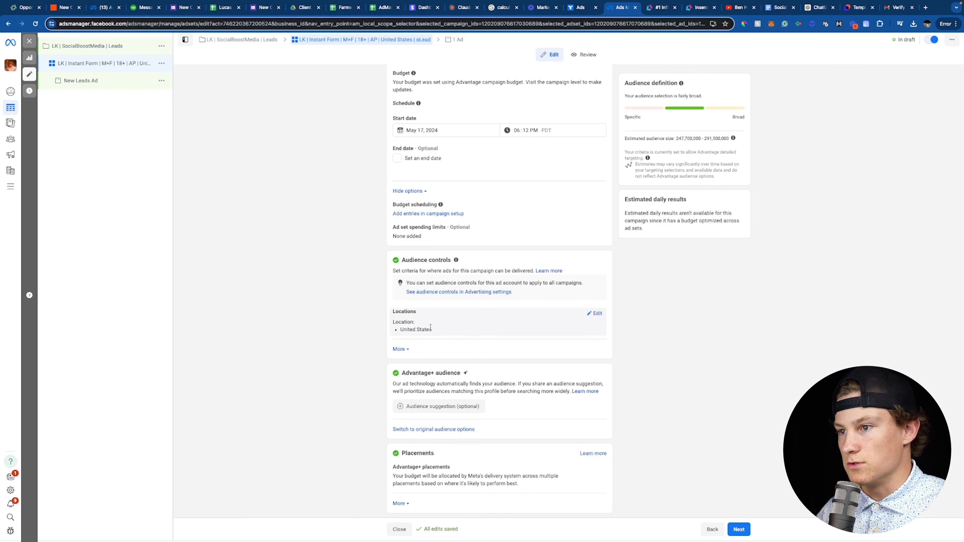
pyautogui.click(599, 315)
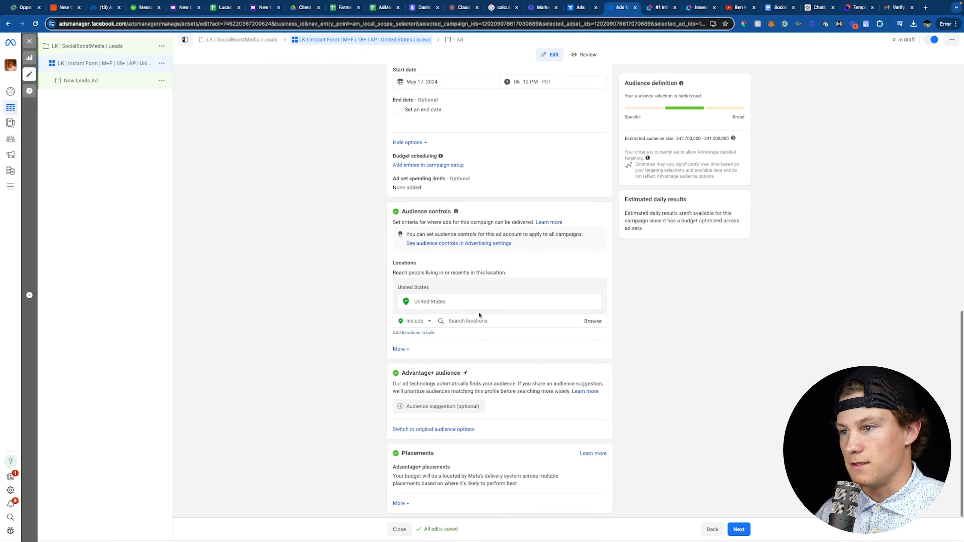
pyautogui.scroll(-4, 352, 312)
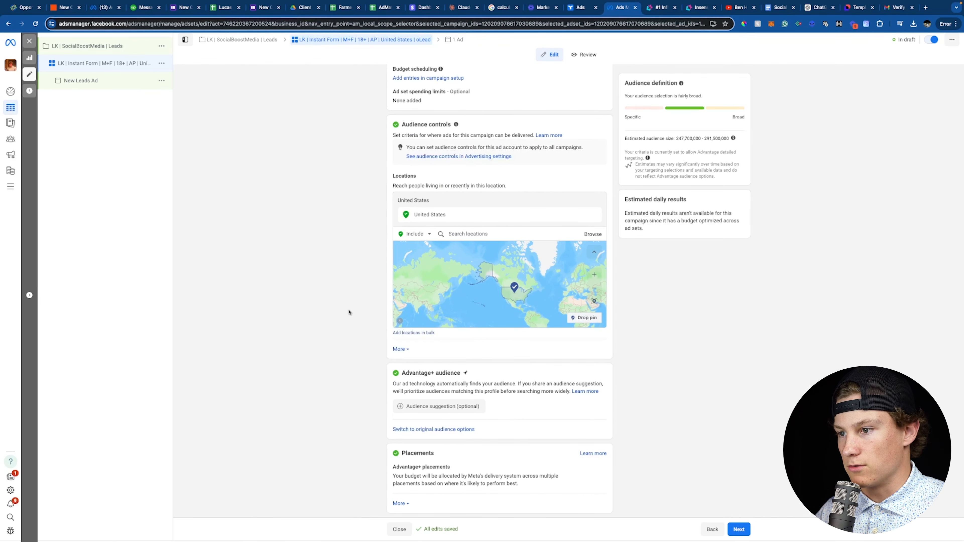
pyautogui.scroll(-1, 353, 315)
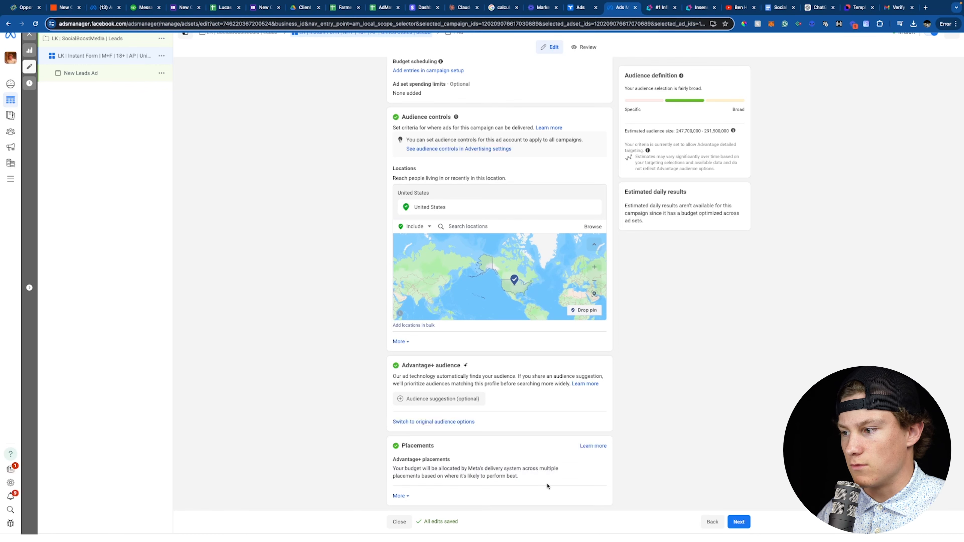
# Step: Continue to the ad level and rename the ad 101
pyautogui.click(736, 521)
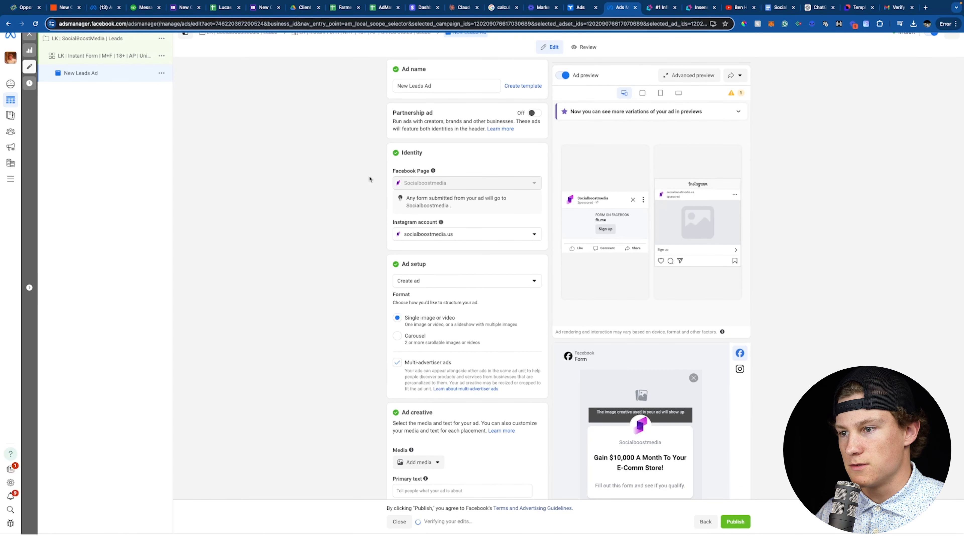
pyautogui.tripleClick(408, 87)
pyautogui.write('101')
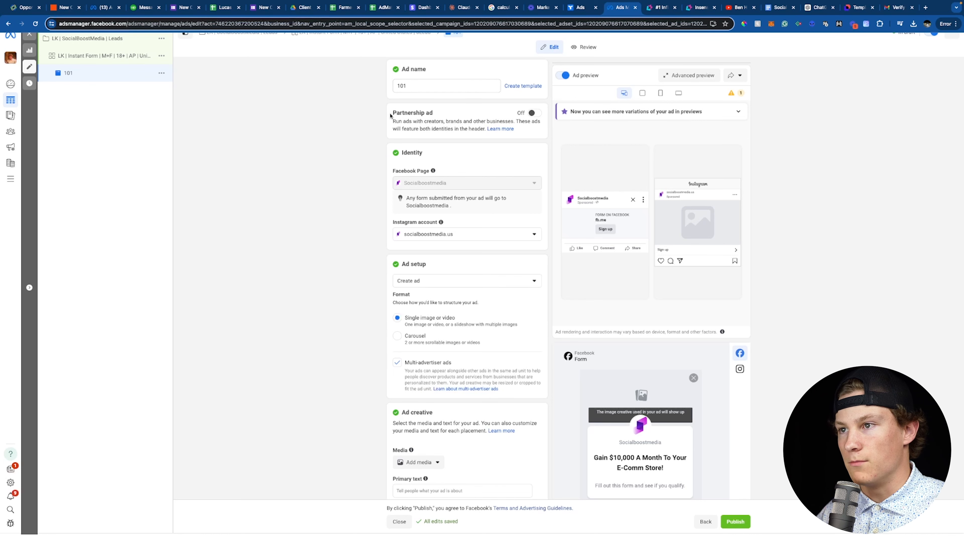
# Step: Set the ad's call to action to Apply now
pyautogui.scroll(-1, 402, 125)
pyautogui.moveTo(427, 160)
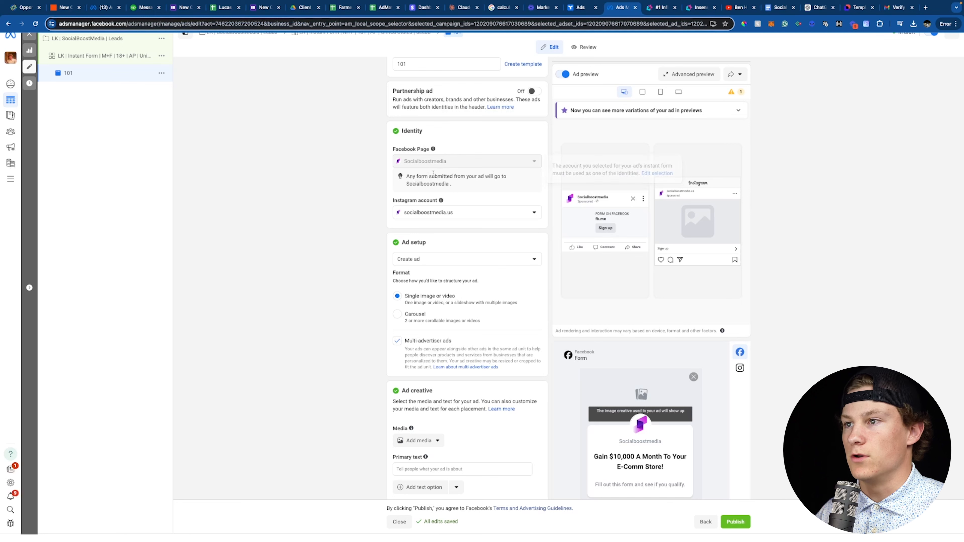
pyautogui.scroll(-3, 457, 213)
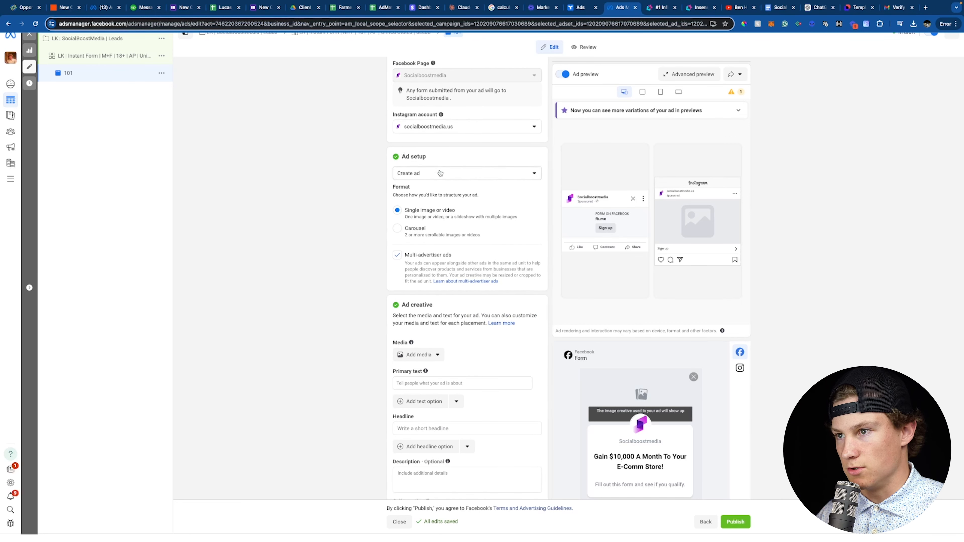
pyautogui.scroll(-4, 467, 224)
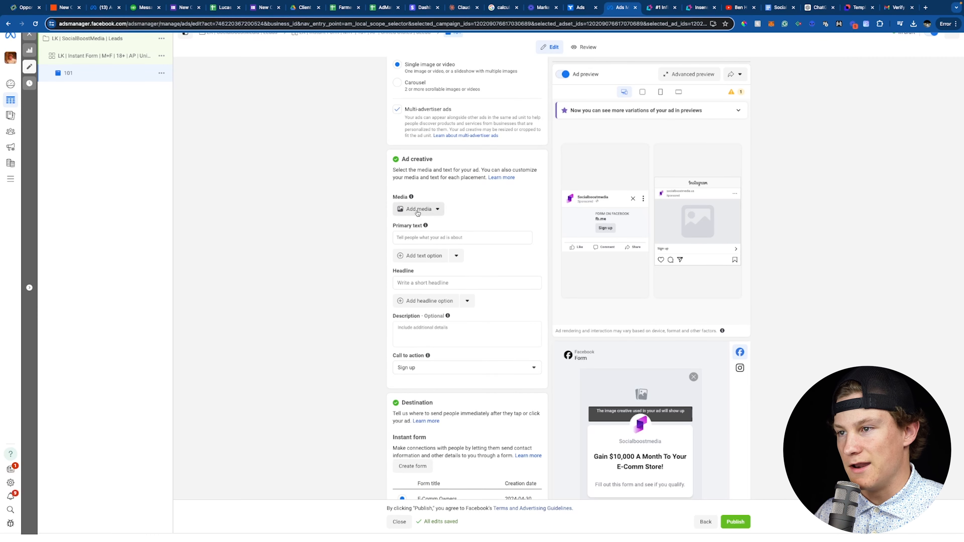
pyautogui.scroll(-2, 417, 214)
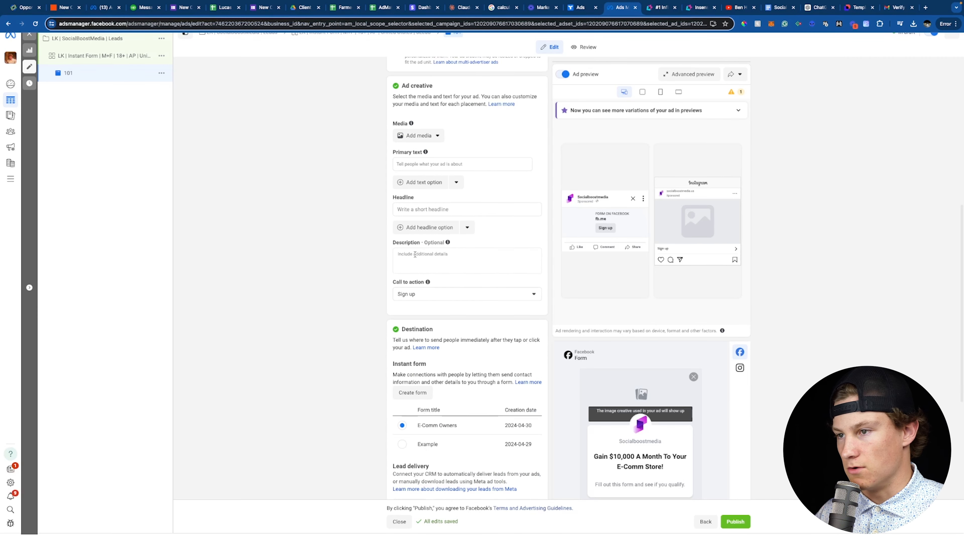
pyautogui.scroll(-1, 415, 254)
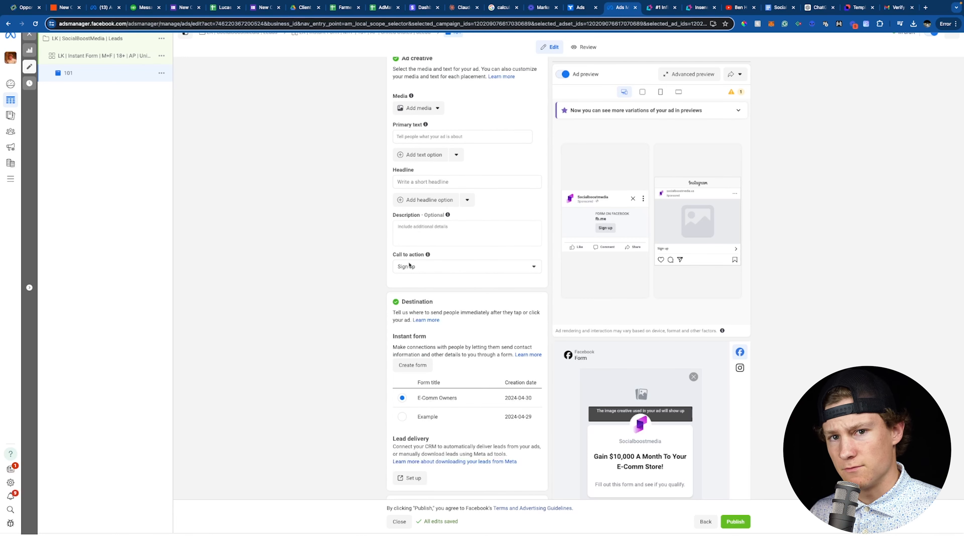
pyautogui.click(413, 267)
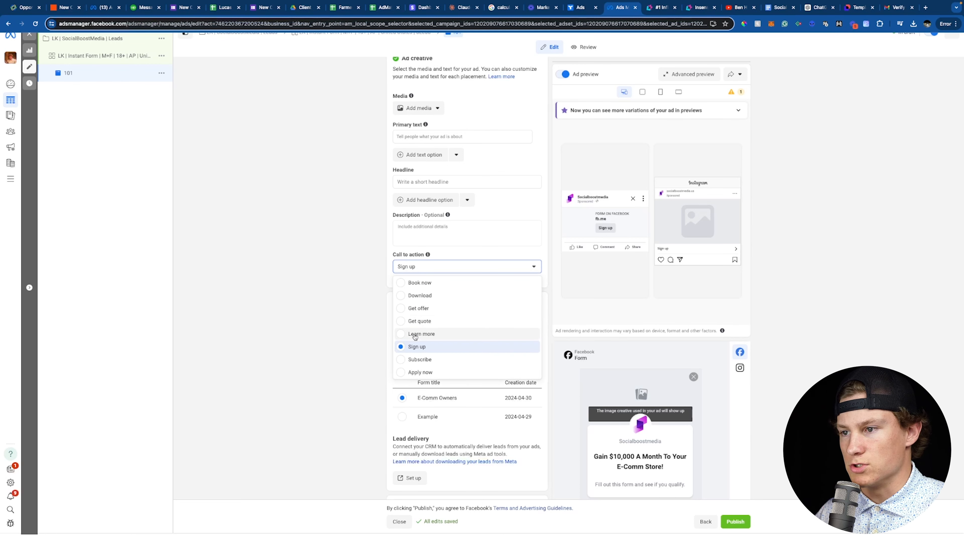
pyautogui.click(420, 372)
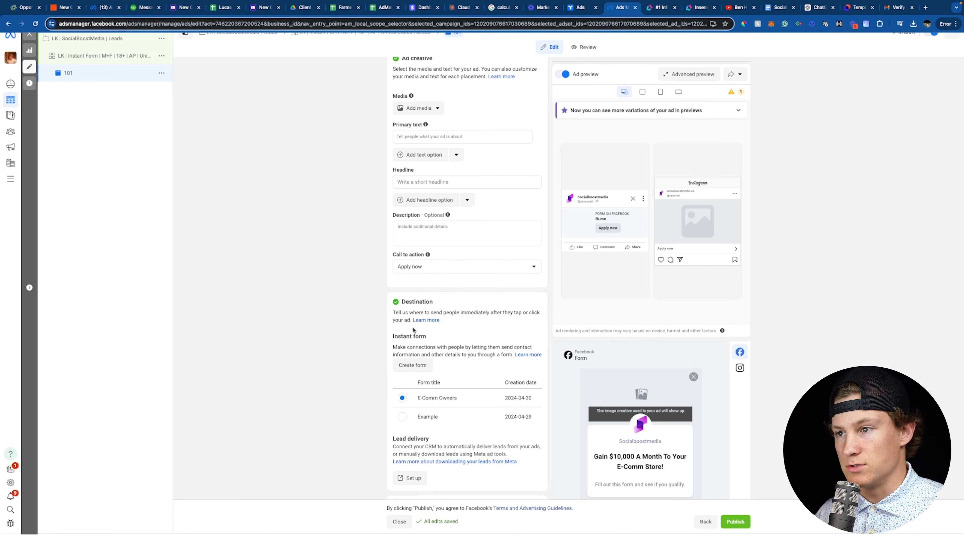
# Step: Create a new instant form for the ad's destination and name it "Home Owners"
pyautogui.scroll(-3, 412, 330)
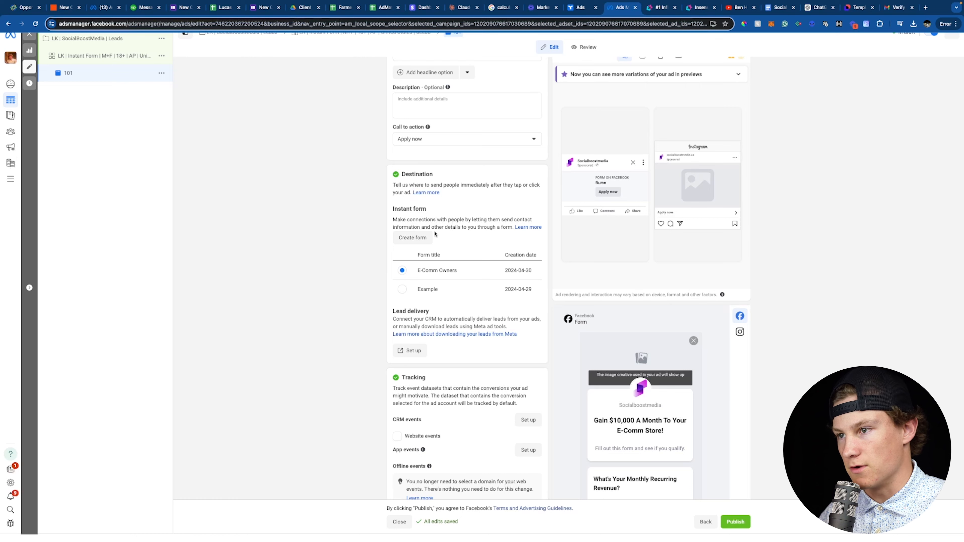
pyautogui.click(416, 239)
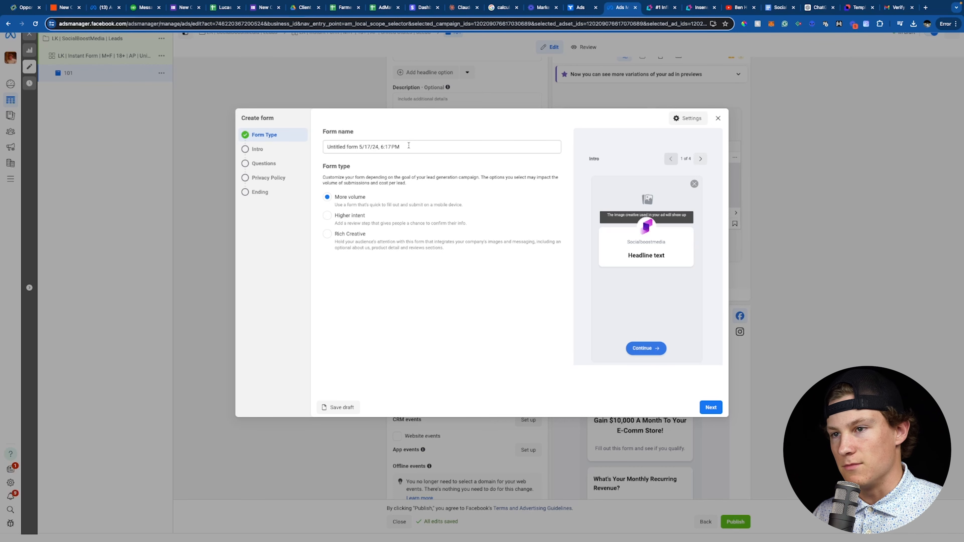
pyautogui.moveTo(409, 145); pyautogui.dragTo(324, 146)
pyautogui.write('Home Owners')
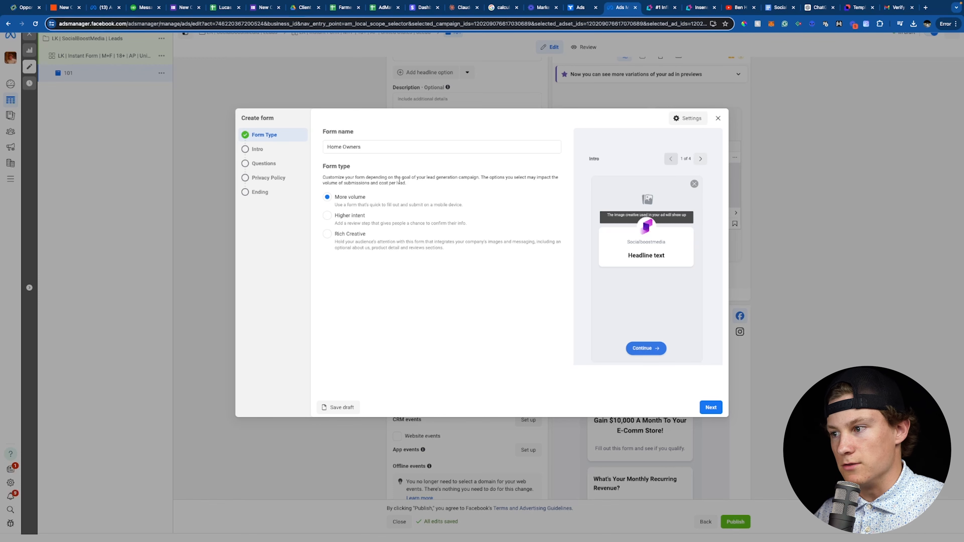
# Step: Continue to the form's intro and use the image from the ad as its background
pyautogui.click(710, 407)
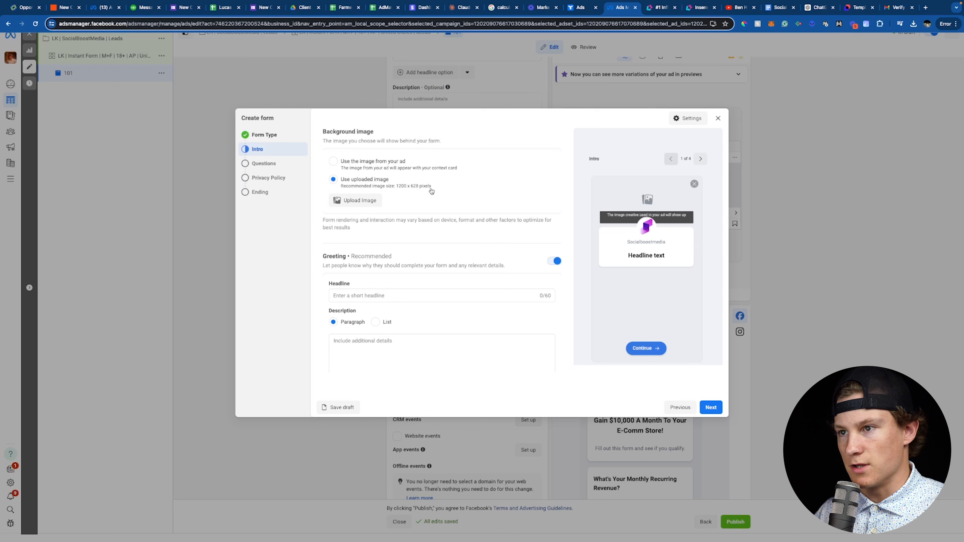
pyautogui.scroll(-1, 392, 195)
pyautogui.click(351, 159)
# Step: Set the form's greeting headline to "Figure Out How You Can Save $1,000's On A New House" and description to "Submit This Form To Get More Information!"
pyautogui.scroll(-1, 350, 159)
pyautogui.click(372, 268)
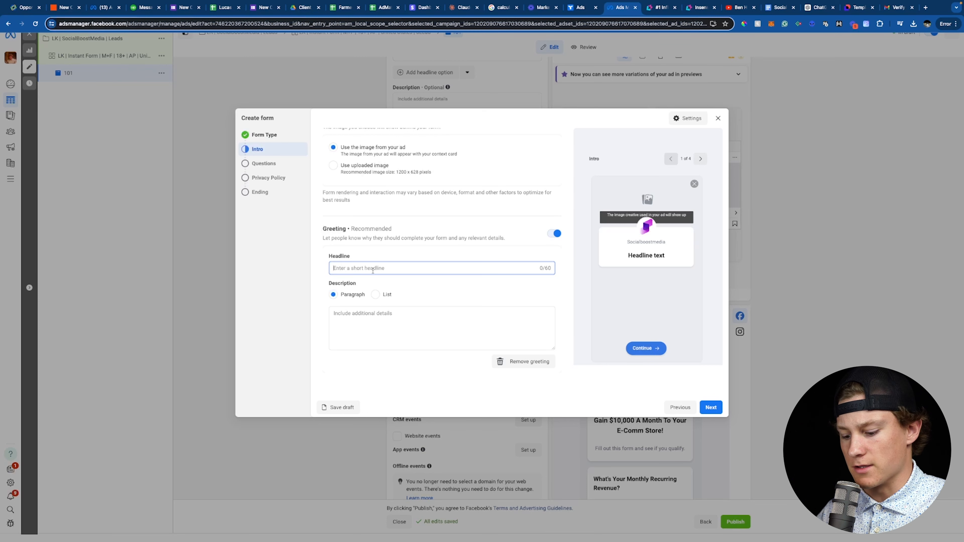
pyautogui.write("Figure Out How You Can Save $1,000's On A New House")
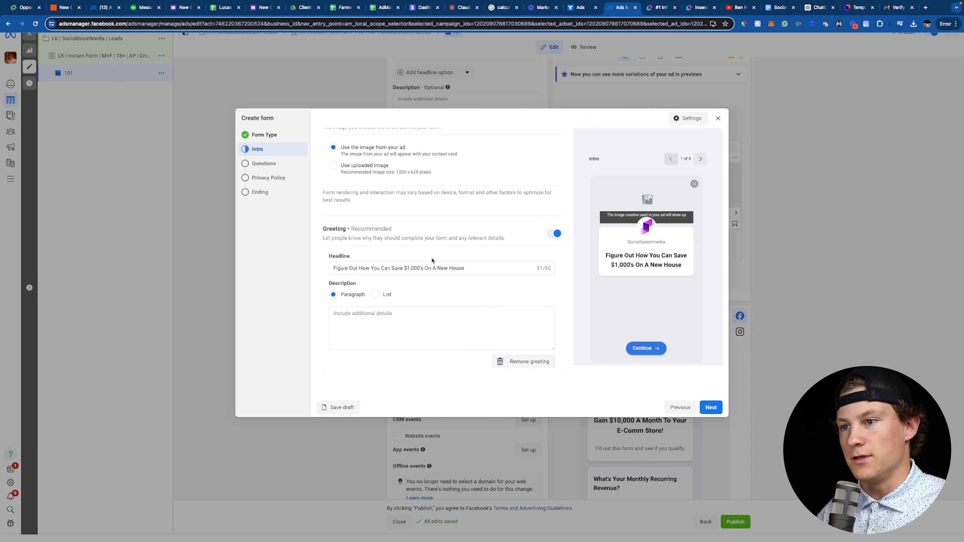
pyautogui.click(360, 311)
pyautogui.write('Submit This Form To Get More Information!')
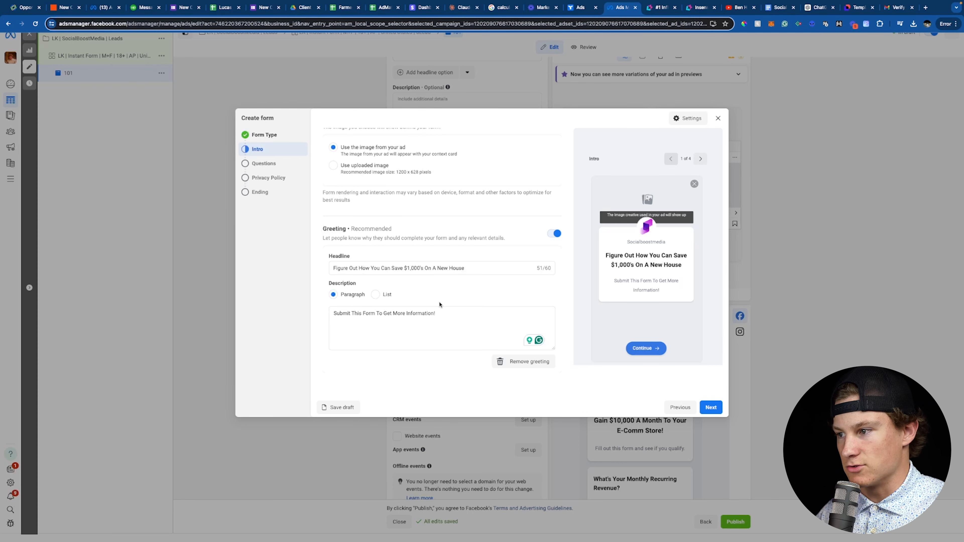
# Step: Continue to the form's questions and add Phone number as a prefilled contact field
pyautogui.click(712, 408)
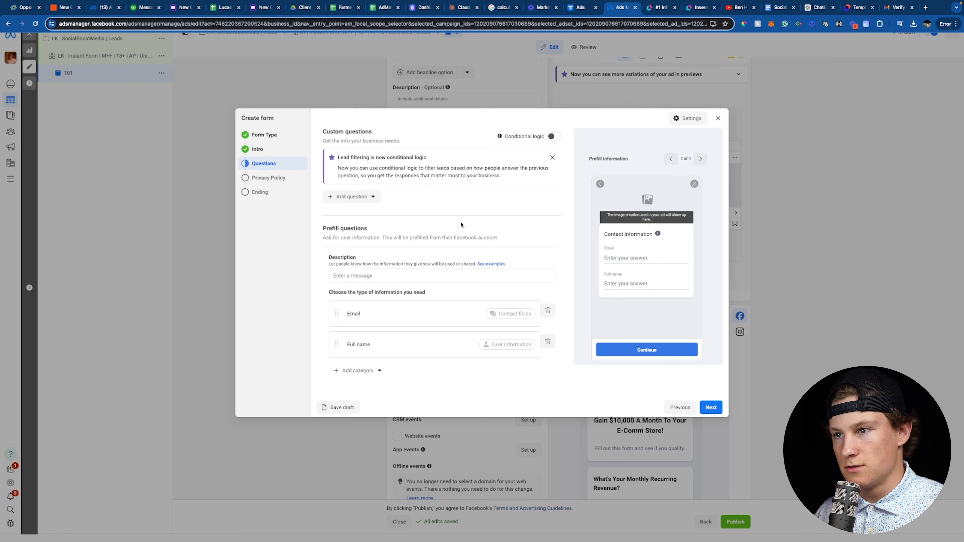
pyautogui.scroll(-1, 385, 301)
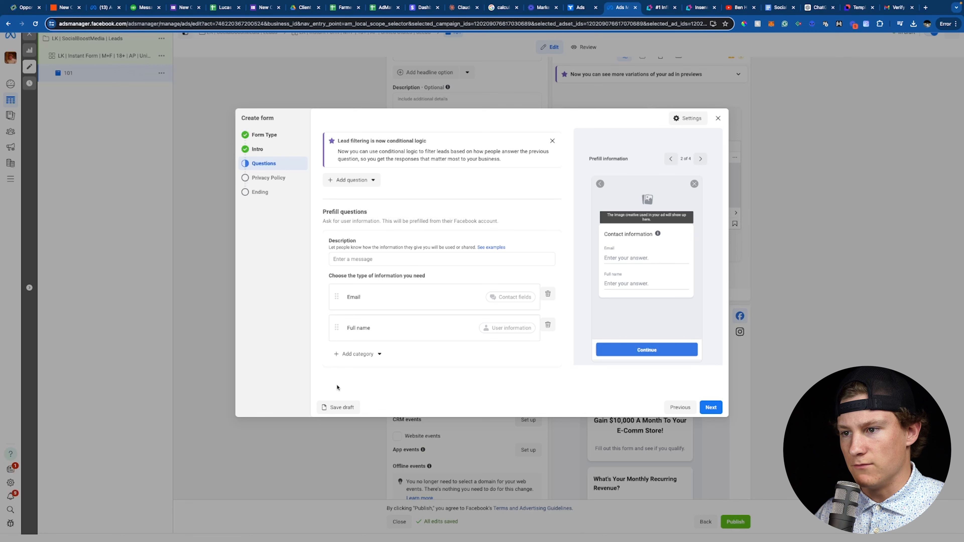
pyautogui.click(357, 354)
pyautogui.moveTo(375, 370)
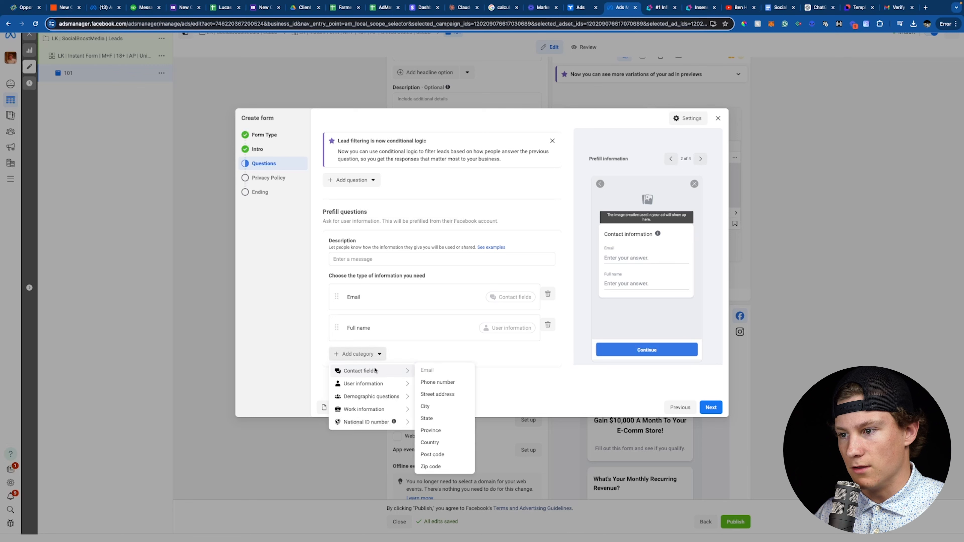
pyautogui.click(437, 382)
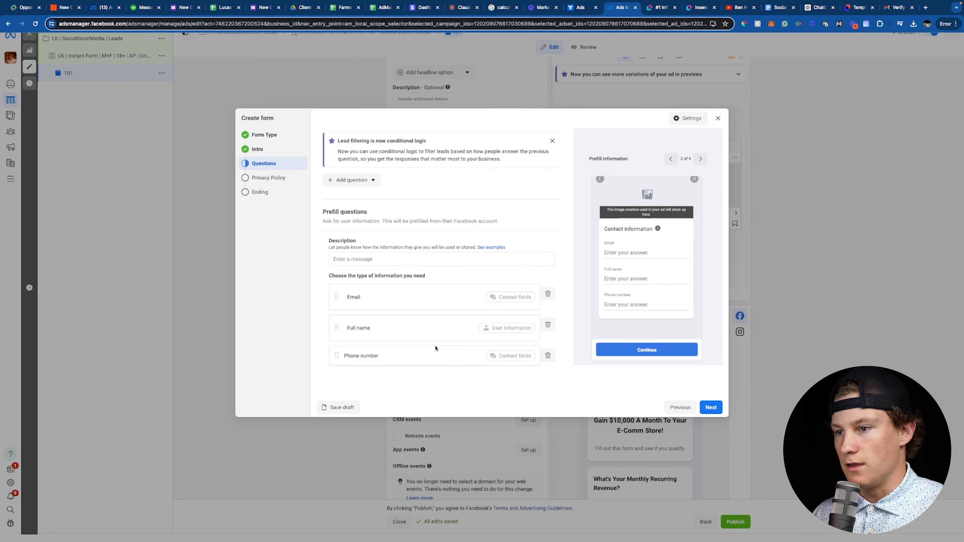
# Step: Add a multiple choice question "Have you been looking for a home?" with the answers YES and NO
pyautogui.scroll(1, 435, 348)
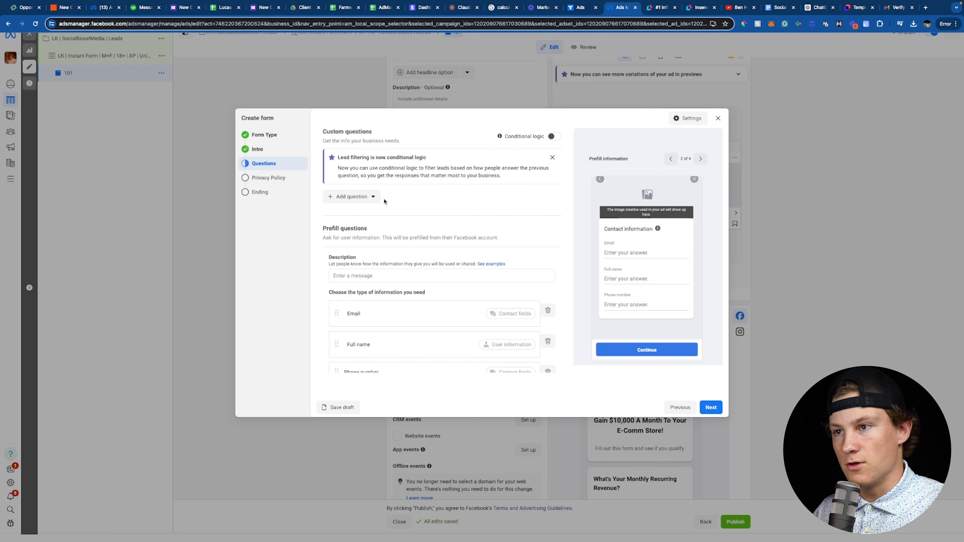
pyautogui.click(350, 197)
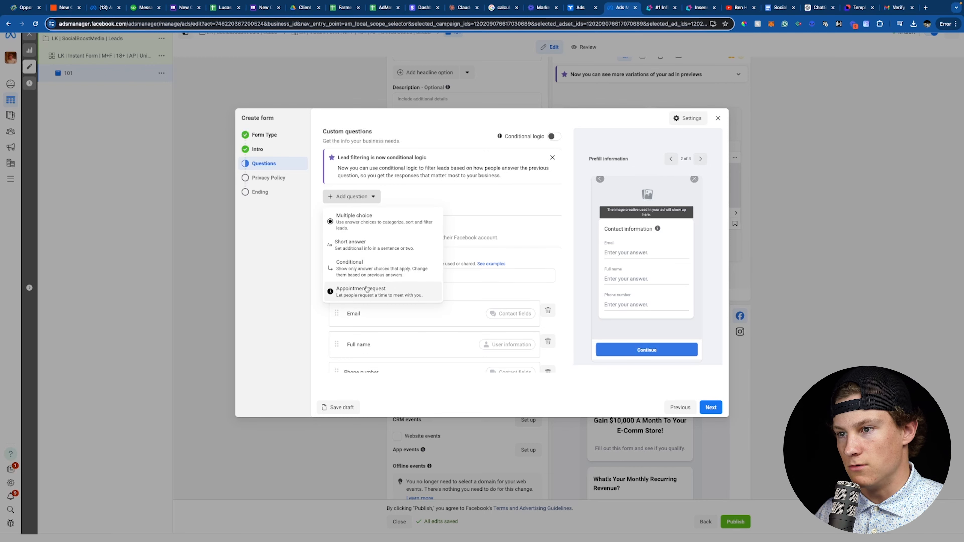
pyautogui.click(383, 220)
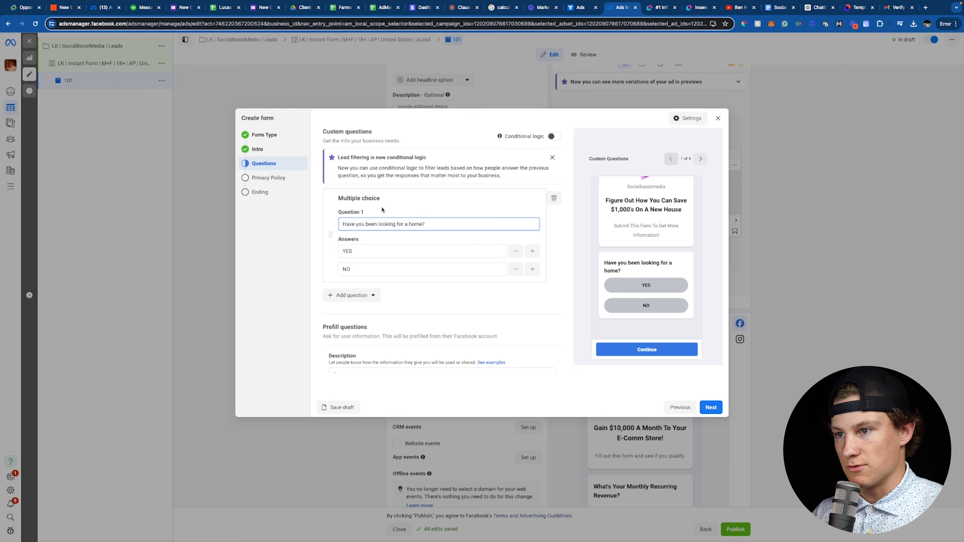
pyautogui.scroll(-1, 411, 288)
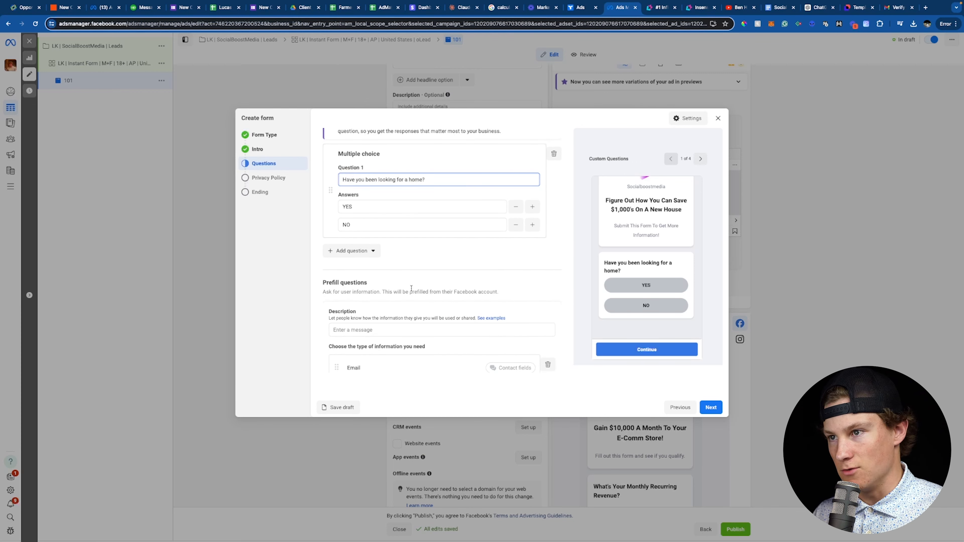
pyautogui.scroll(1, 410, 287)
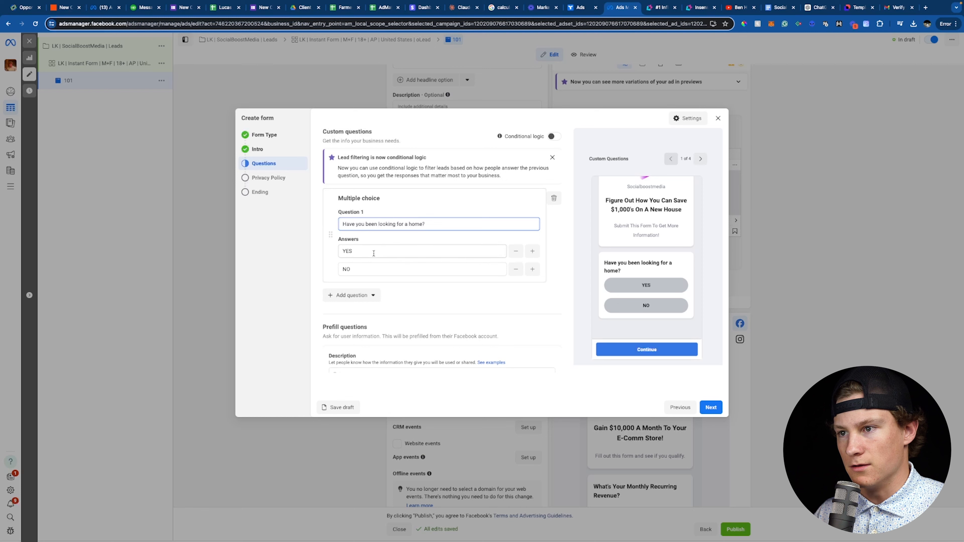
pyautogui.scroll(-1, 448, 295)
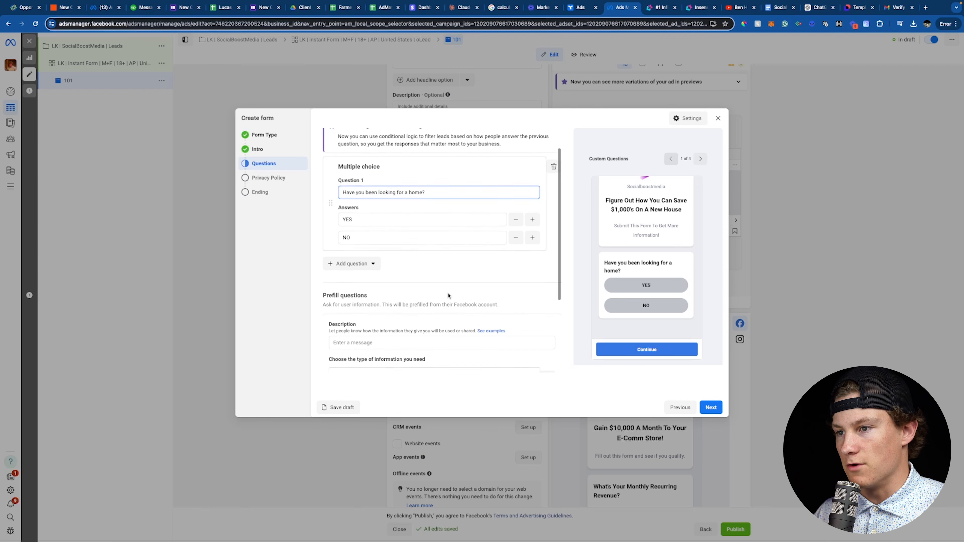
pyautogui.scroll(1, 447, 295)
# Step: Set the prefill questions' description to "We will contact you as soon as possible!"
pyautogui.scroll(-3, 456, 307)
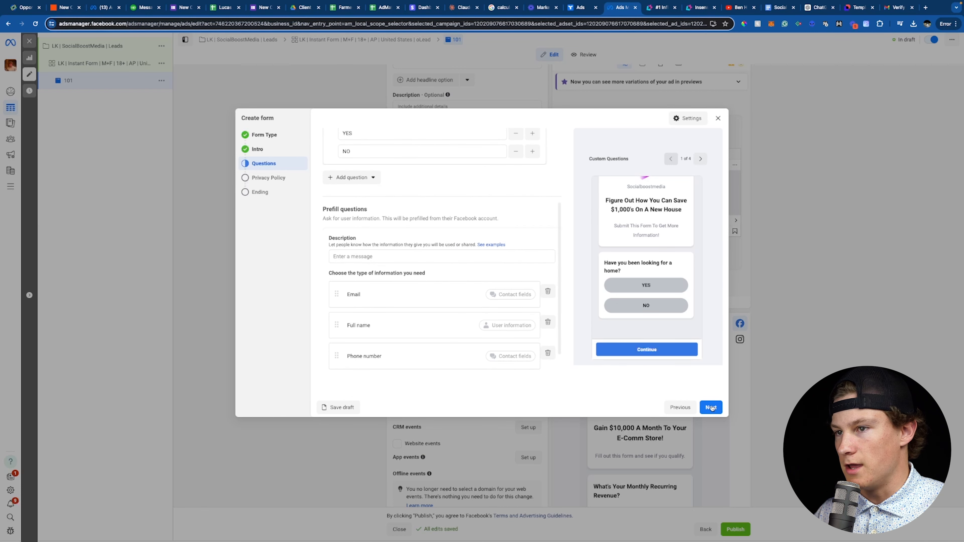
pyautogui.click(431, 255)
pyautogui.write('W')
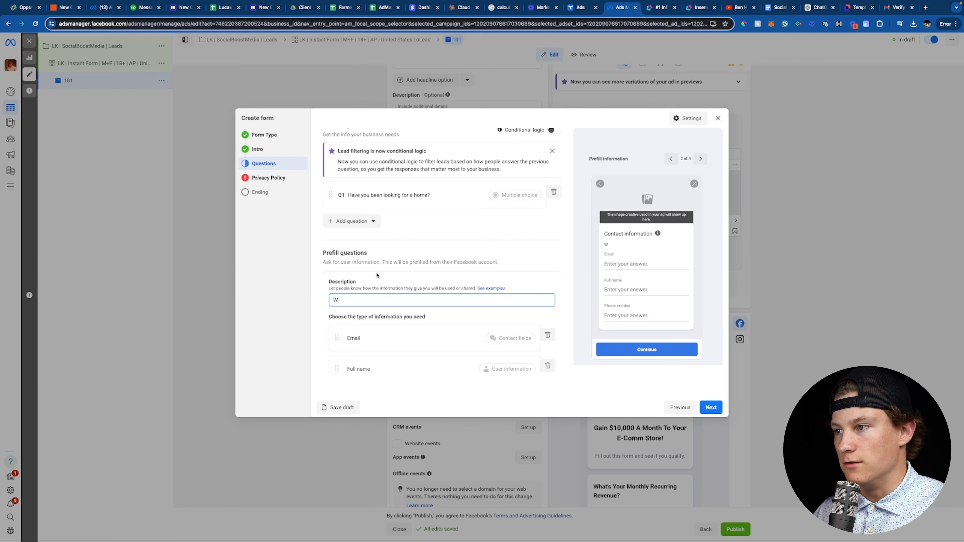
pyautogui.scroll(-2, 428, 273)
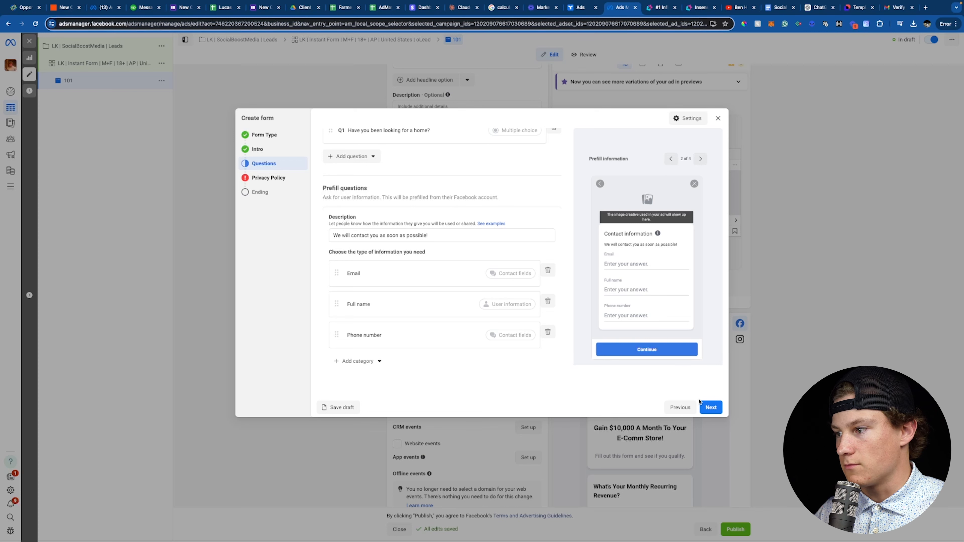
pyautogui.click(710, 407)
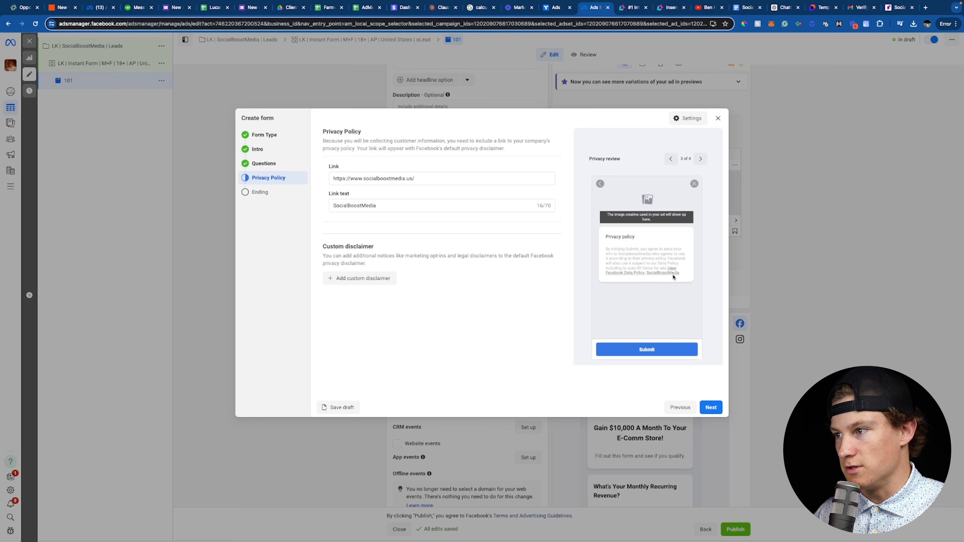
pyautogui.moveTo(377, 205); pyautogui.dragTo(348, 205)
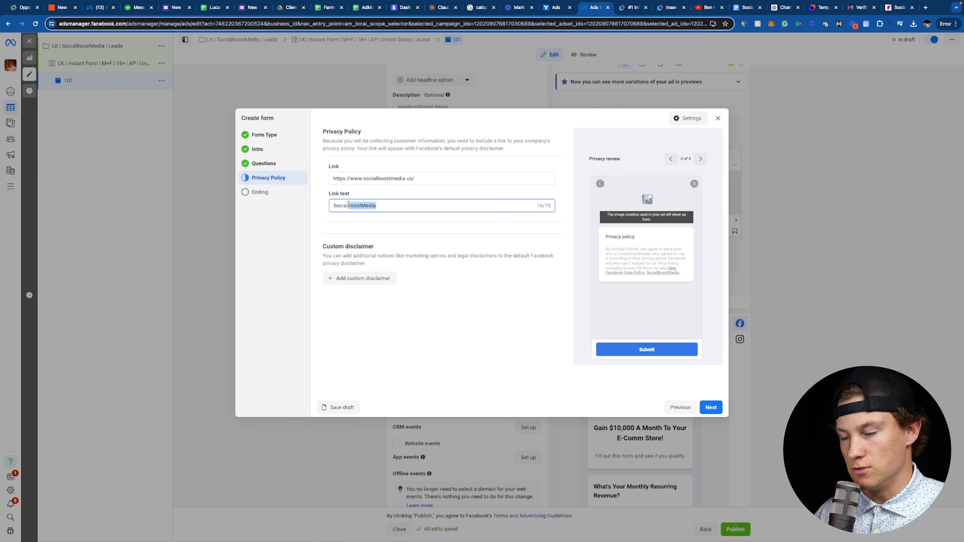
pyautogui.press('BackSpace')
pyautogui.write('BoostMedia')
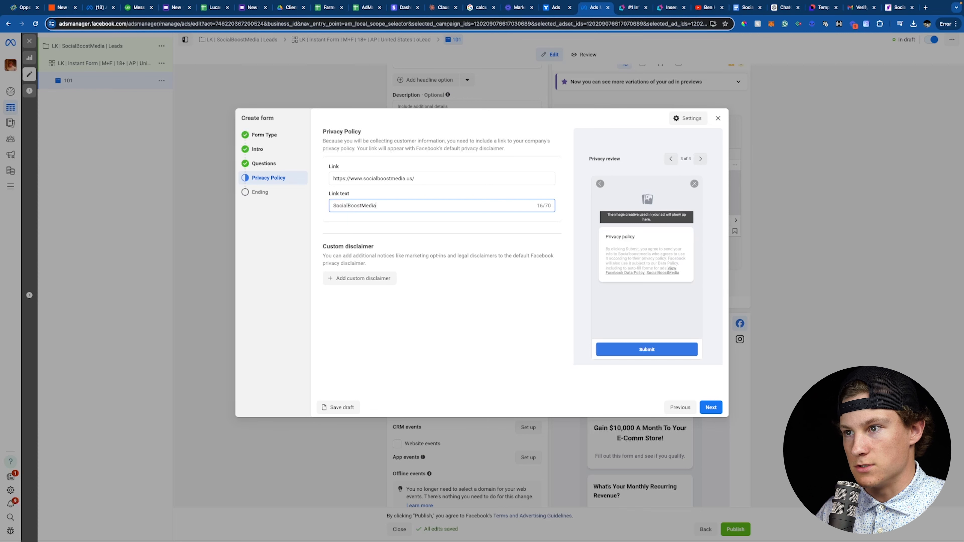
pyautogui.click(664, 279)
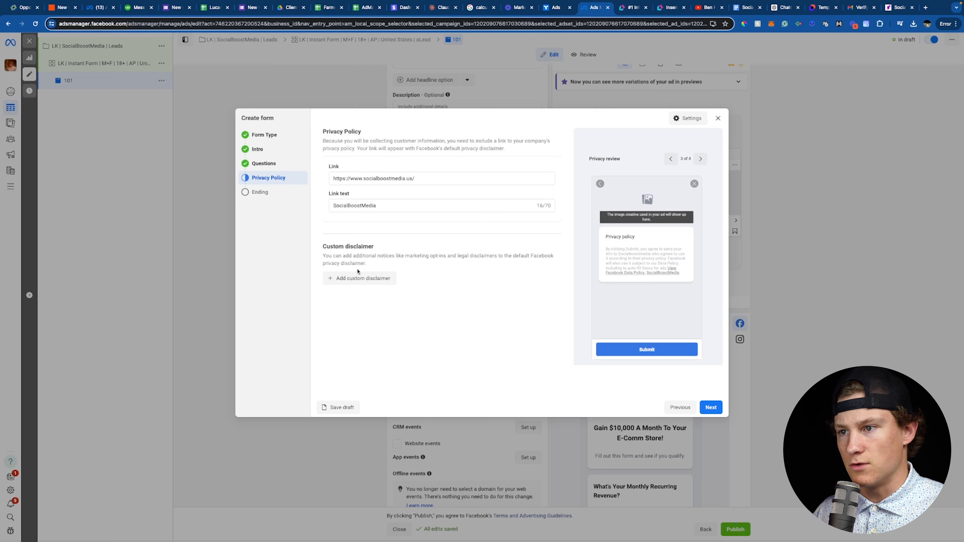
pyautogui.scroll(-1, 534, 315)
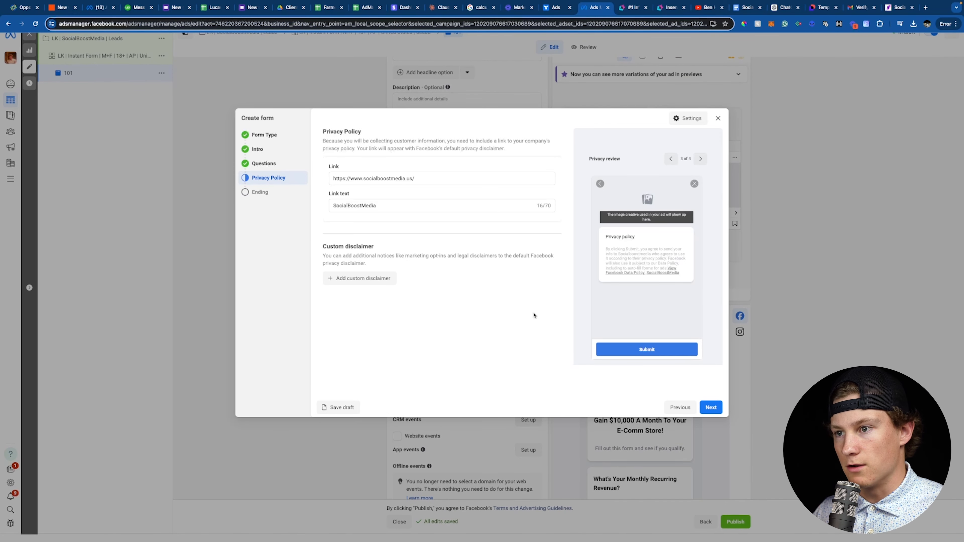
pyautogui.click(710, 407)
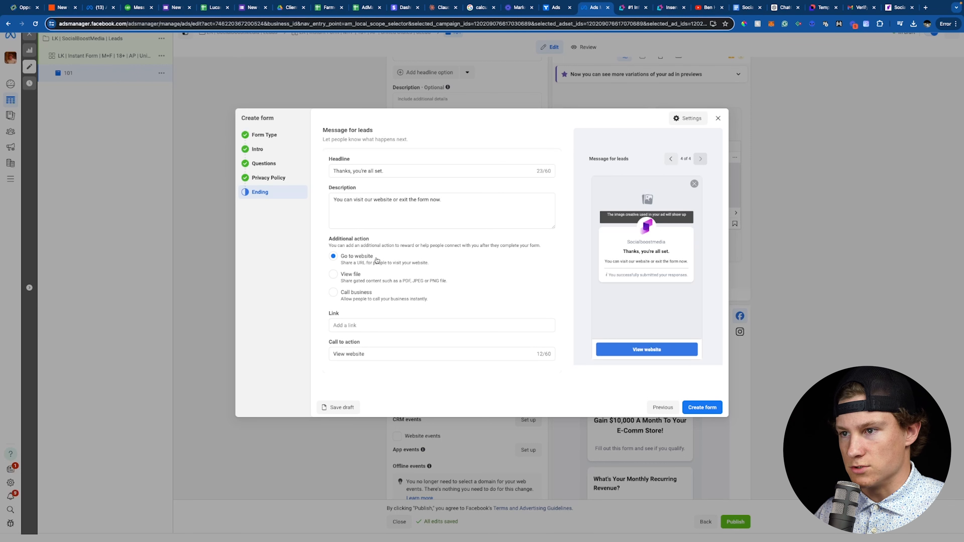
pyautogui.click(350, 325)
pyautogui.write('https://www.socialboostmedia.us/')
pyautogui.click(503, 308)
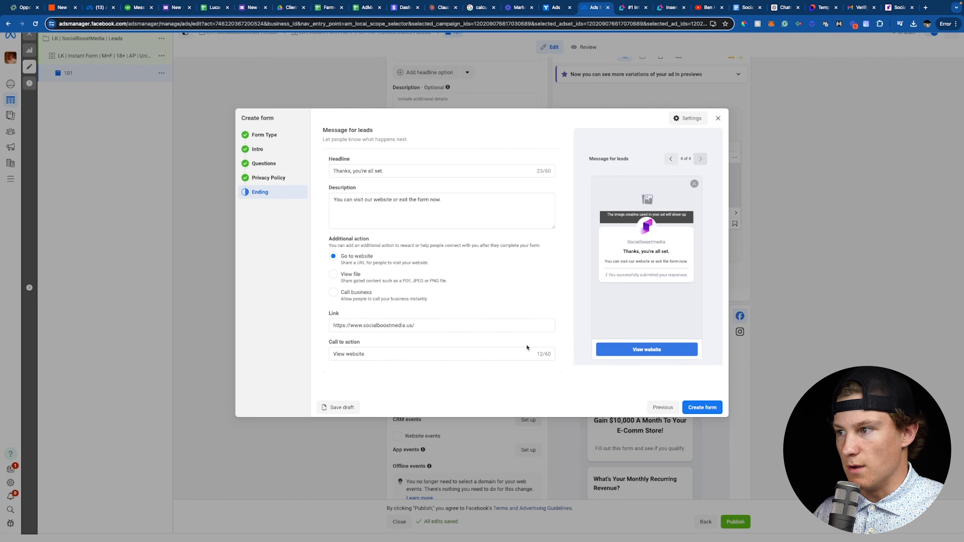
pyautogui.click(706, 408)
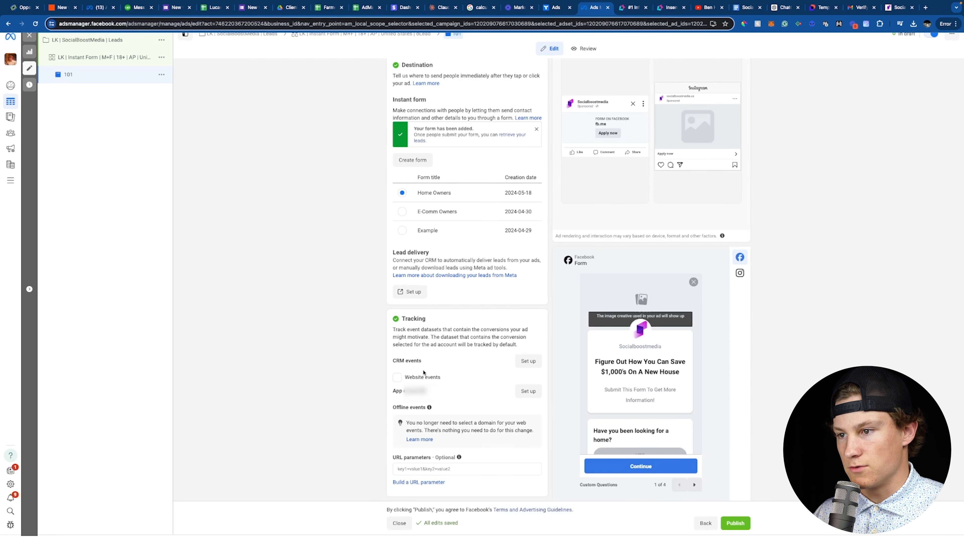
# Step: Enable website events in the ad's tracking
pyautogui.click(397, 377)
pyautogui.scroll(-2, 393, 387)
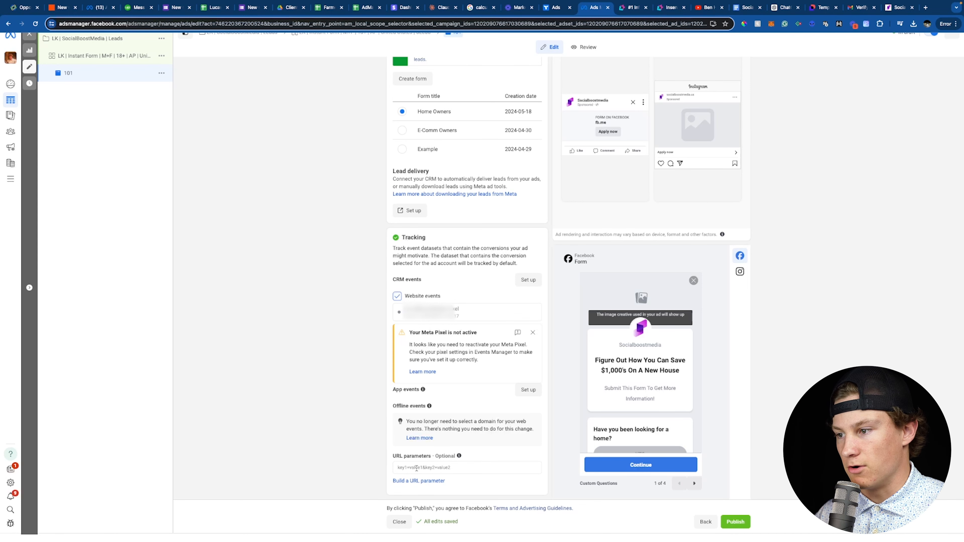
pyautogui.scroll(10, 416, 468)
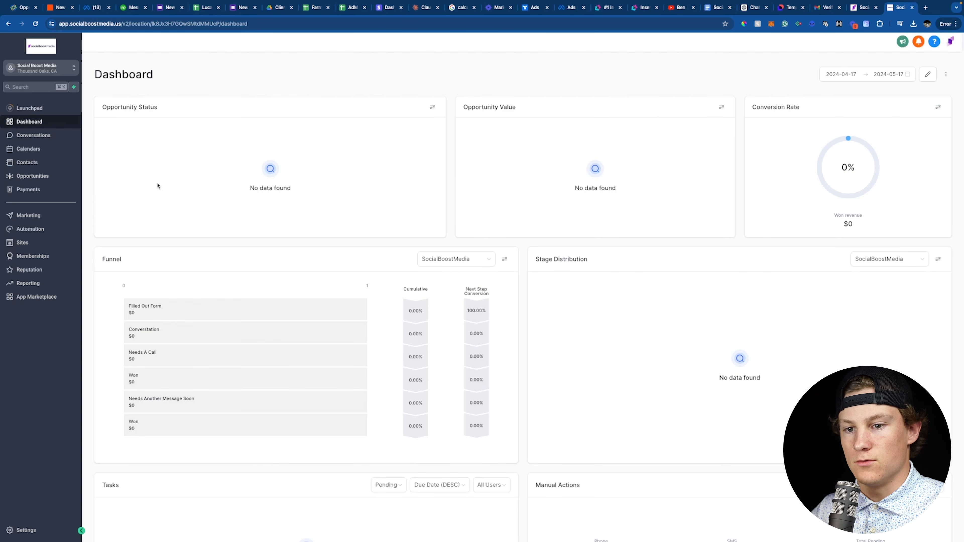
# Step: Switch to the Social Boost Media CRM, open its integration settings and connect the location's Facebook account
pyautogui.click(32, 532)
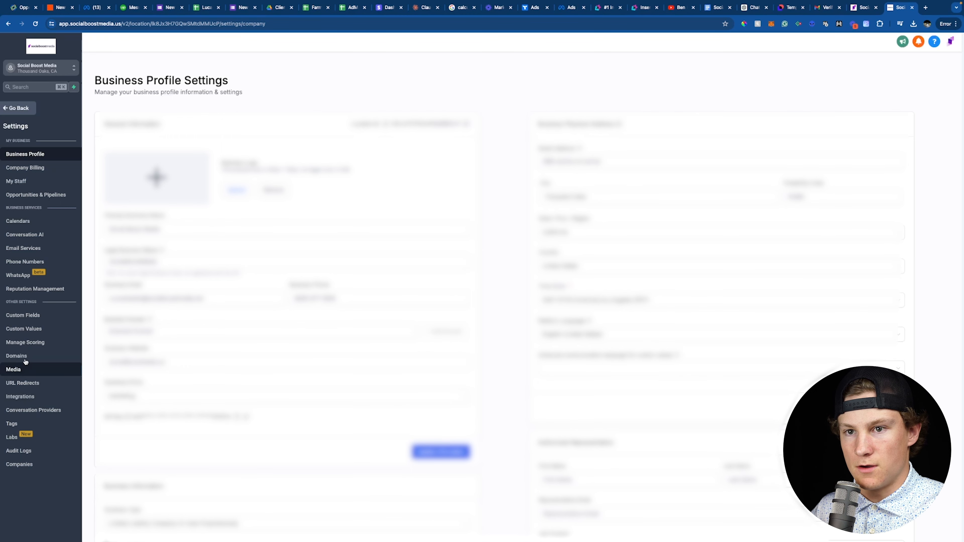
pyautogui.click(42, 397)
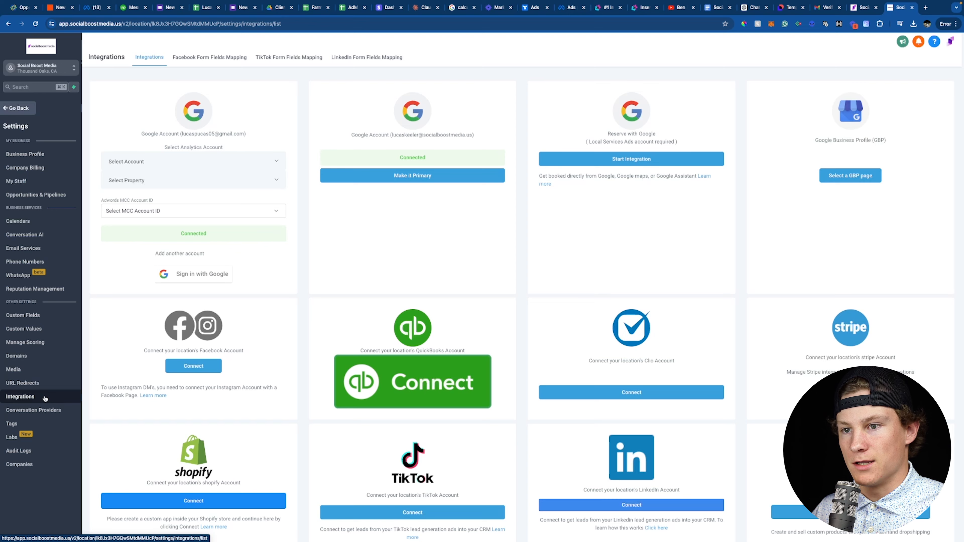
pyautogui.scroll(-1, 160, 342)
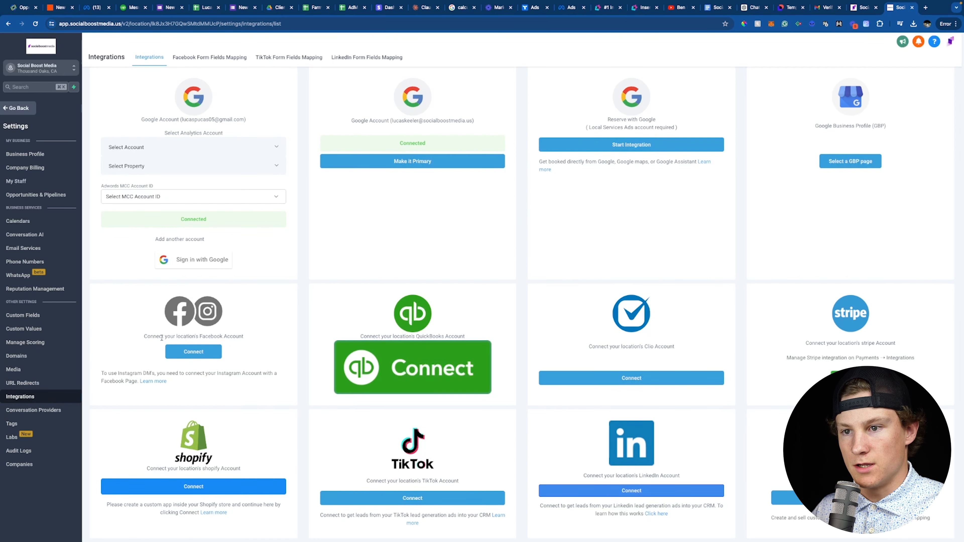
pyautogui.moveTo(159, 336); pyautogui.dragTo(248, 338)
pyautogui.click(248, 338)
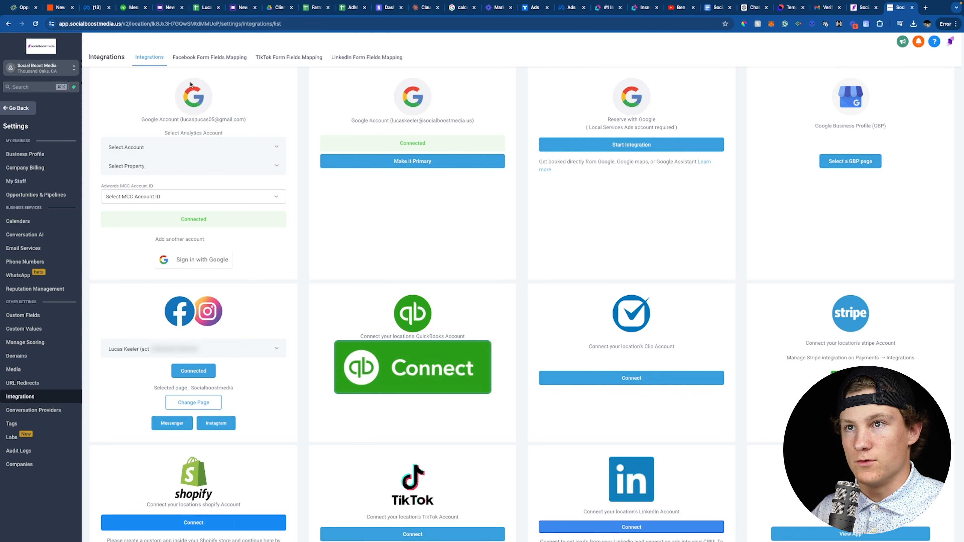
# Step: Open the Facebook field mapping of the Home Owners form, copy its home-search question and close the mapping unsaved
pyautogui.click(199, 63)
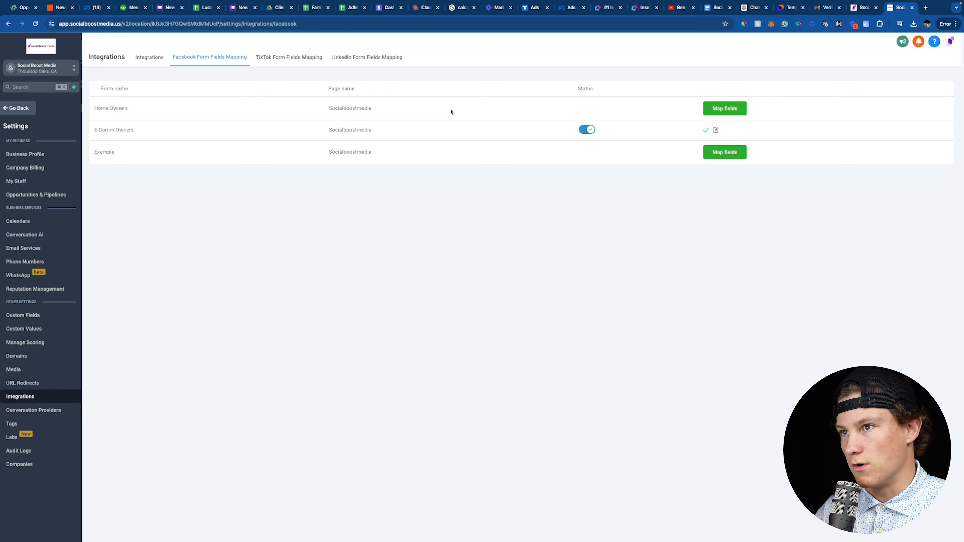
pyautogui.click(725, 108)
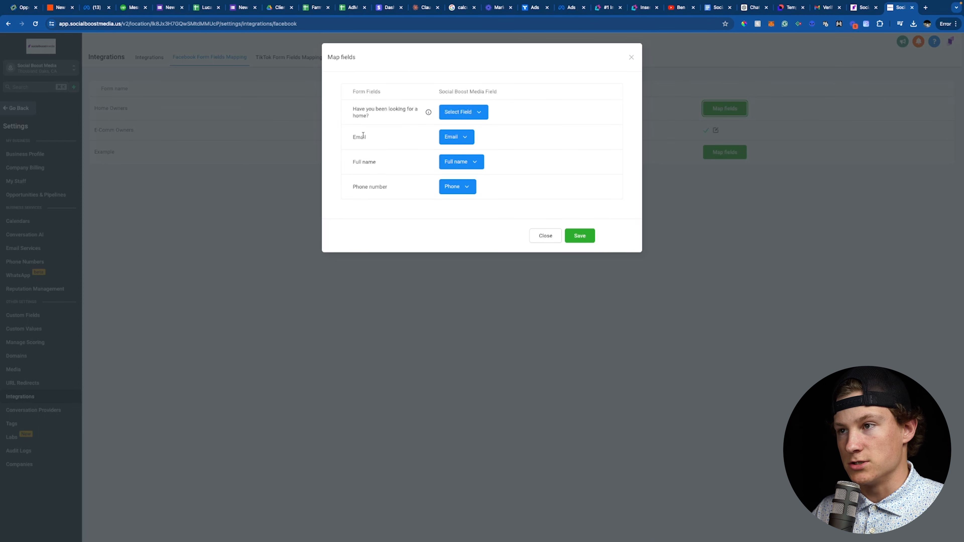
pyautogui.moveTo(351, 111); pyautogui.dragTo(390, 113)
pyautogui.hotkey('ctrl', 'c')
pyautogui.click(460, 112)
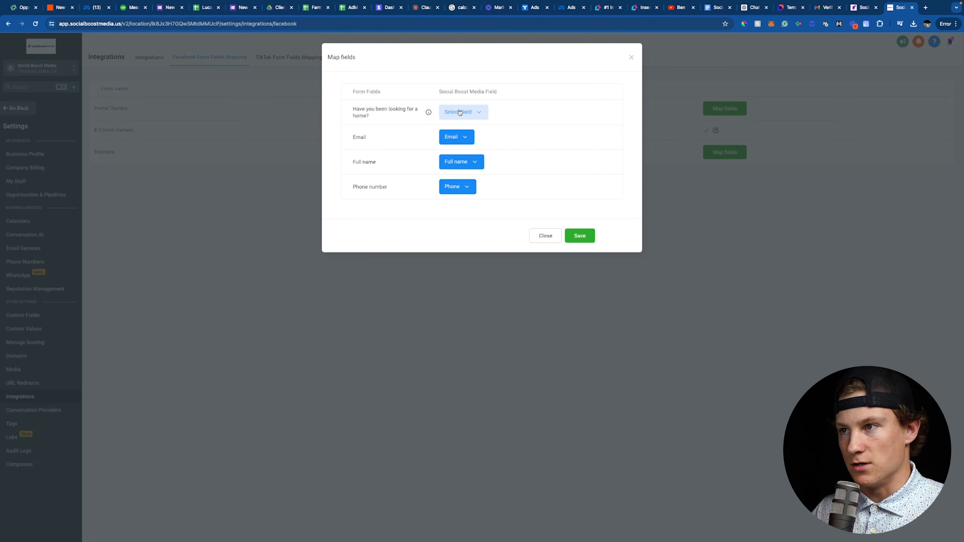
pyautogui.click(632, 58)
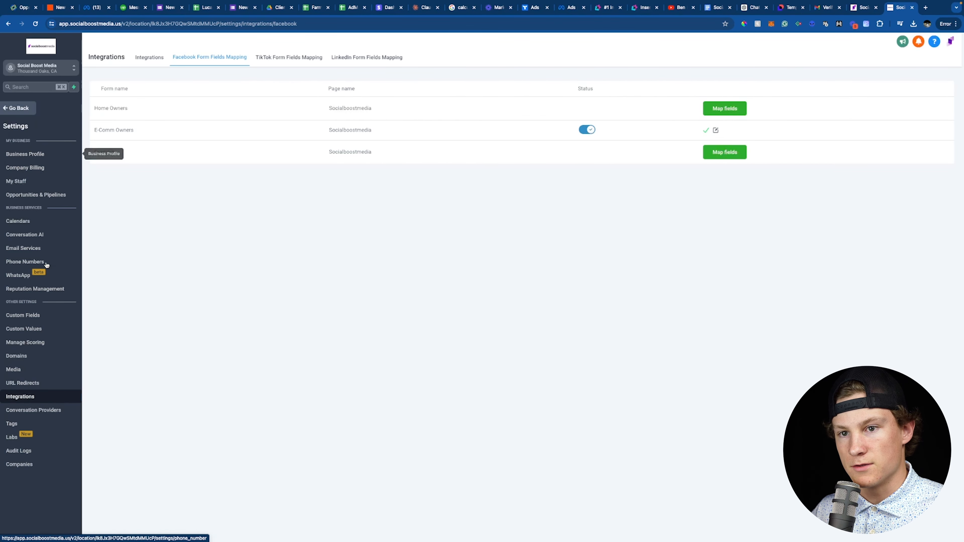
# Step: Start a new custom field in the CRM's custom field settings with the Dropdown (Single) type
pyautogui.click(39, 315)
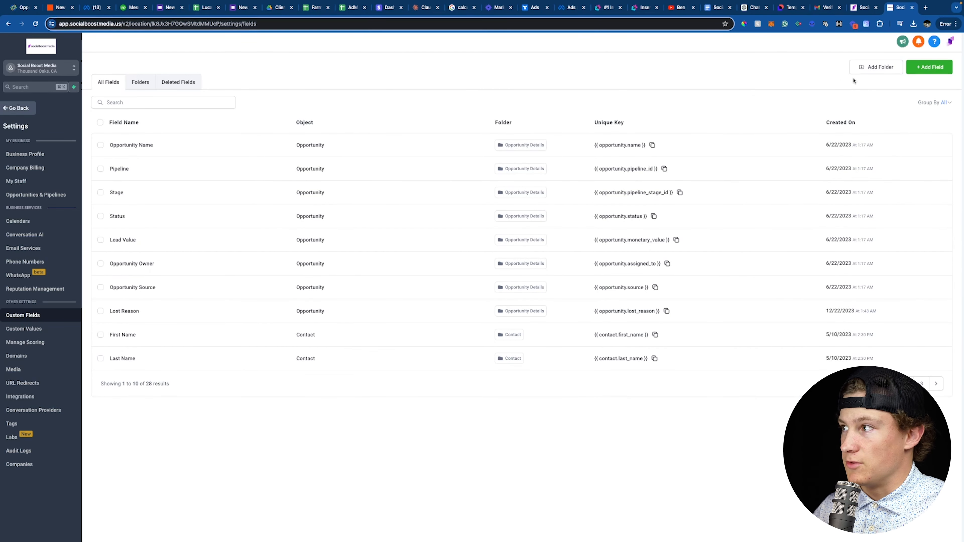
pyautogui.click(918, 69)
pyautogui.click(266, 230)
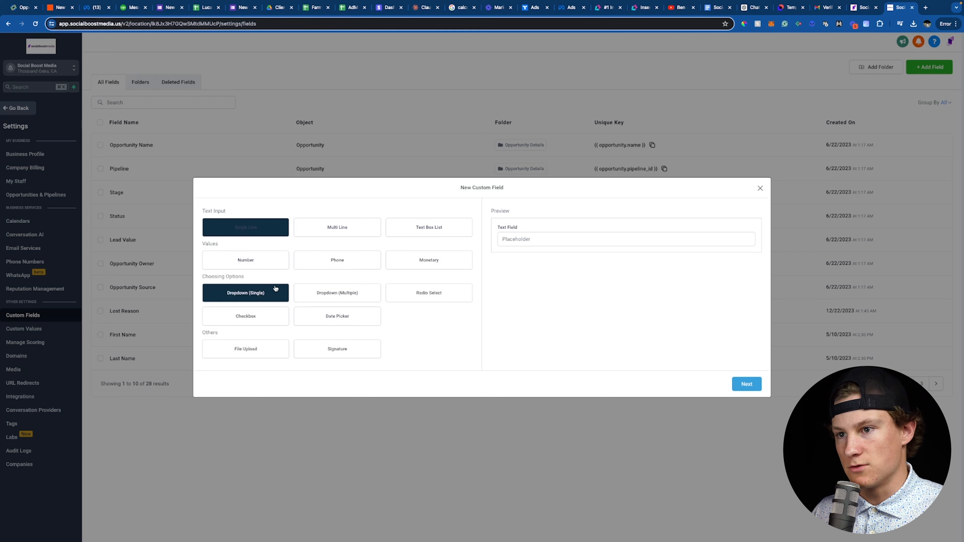
pyautogui.click(265, 293)
pyautogui.click(746, 383)
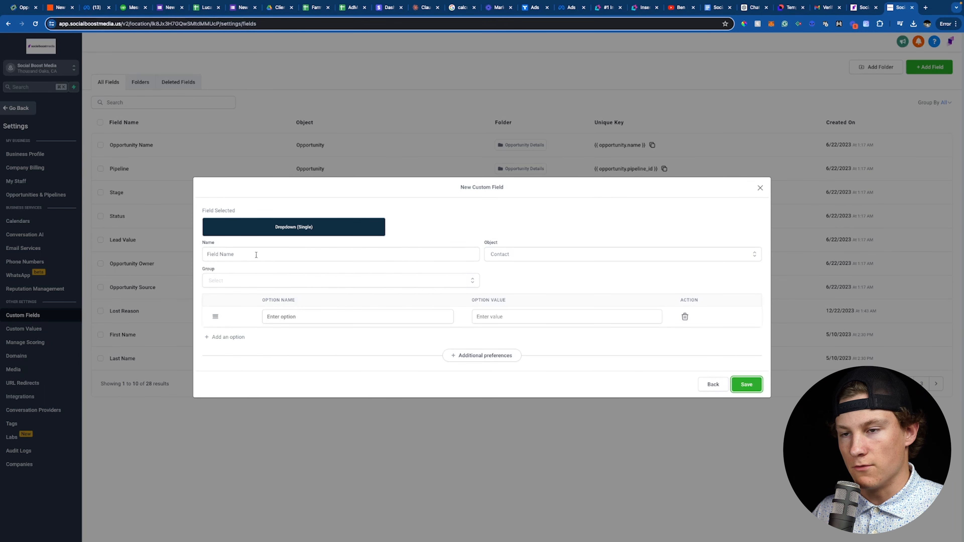
# Step: Name the custom field "Have you been looking for a home?", with Contact as its object and General Info as its group
pyautogui.click(228, 252)
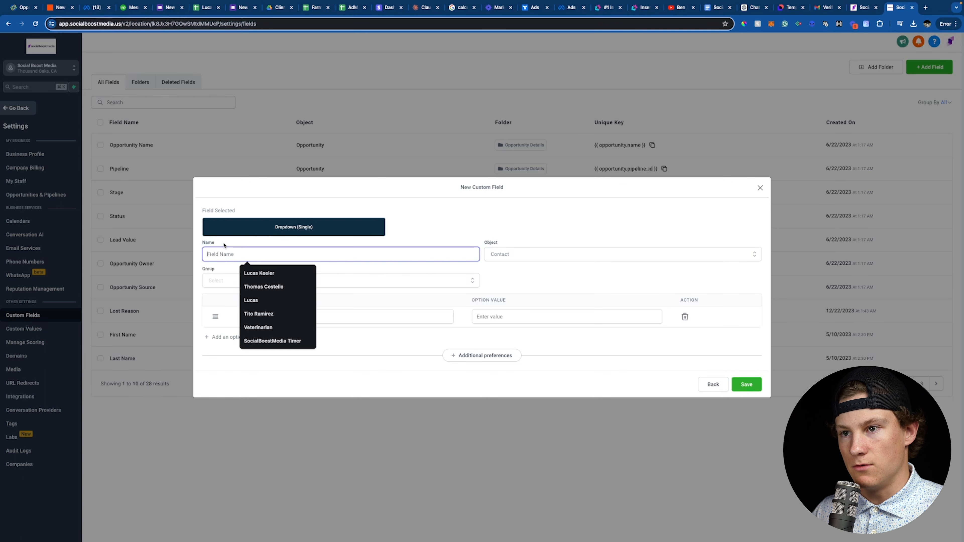
pyautogui.click(236, 249)
pyautogui.hotkey('ctrl', 'v')
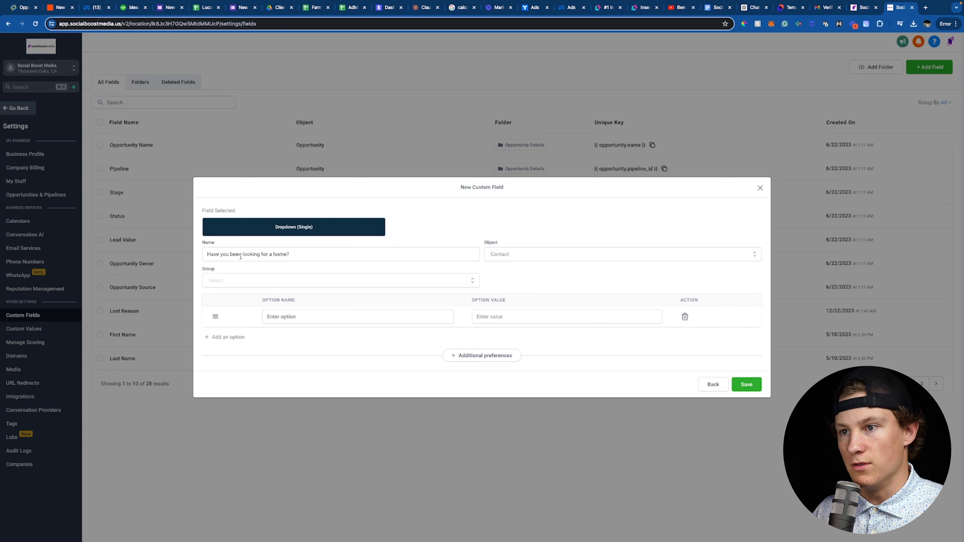
pyautogui.click(519, 258)
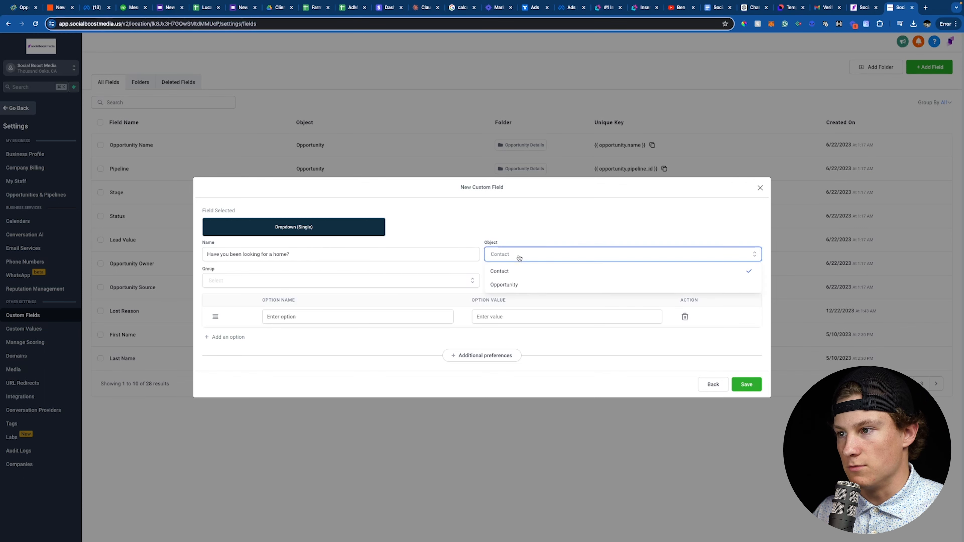
pyautogui.click(515, 274)
pyautogui.click(394, 281)
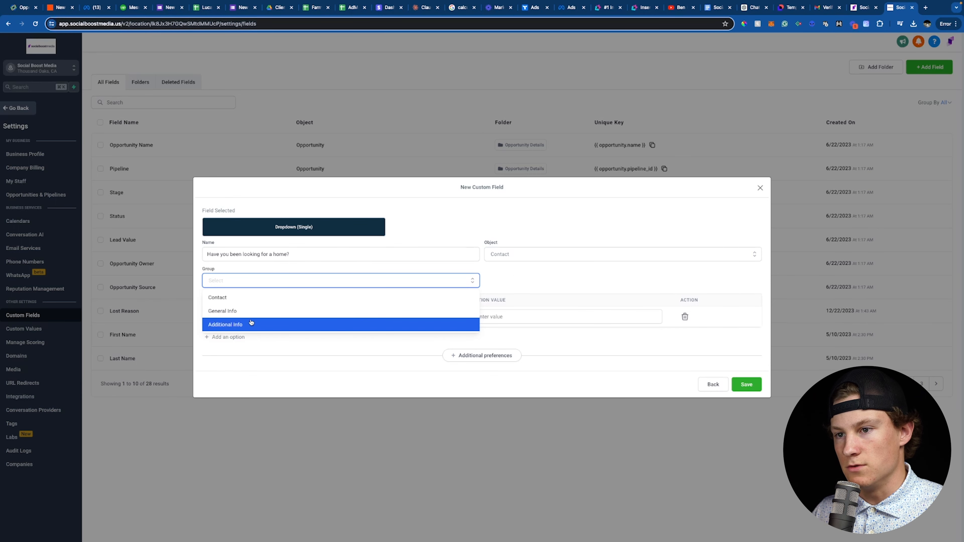
pyautogui.click(250, 310)
# Step: Give the dropdown field the options Yes and No and save it
pyautogui.click(301, 315)
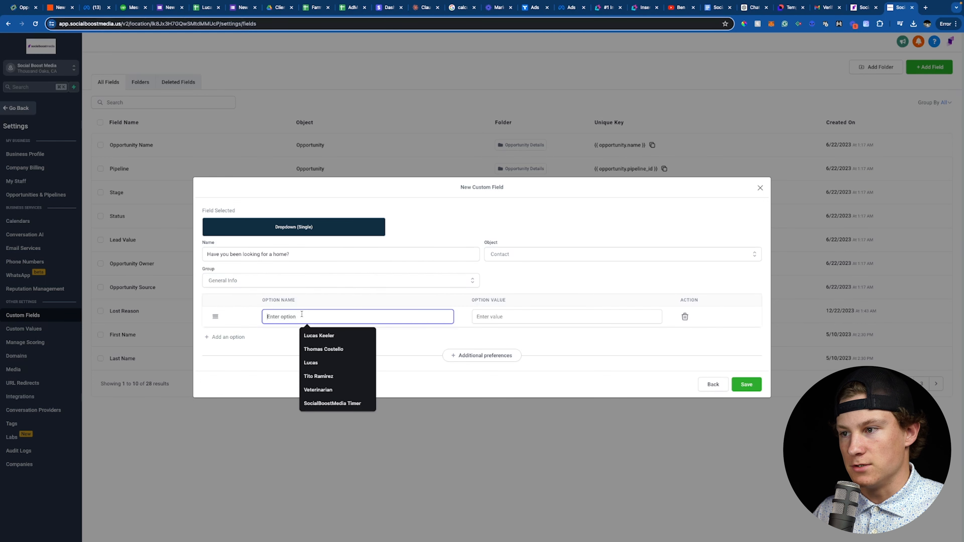
pyautogui.write('Yes')
pyautogui.click(531, 280)
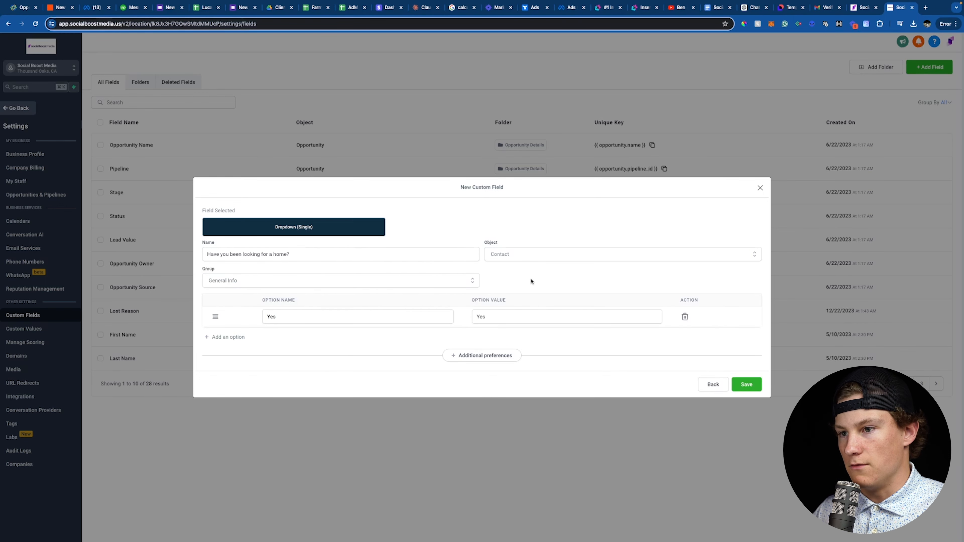
pyautogui.click(227, 337)
pyautogui.write('No')
pyautogui.click(322, 342)
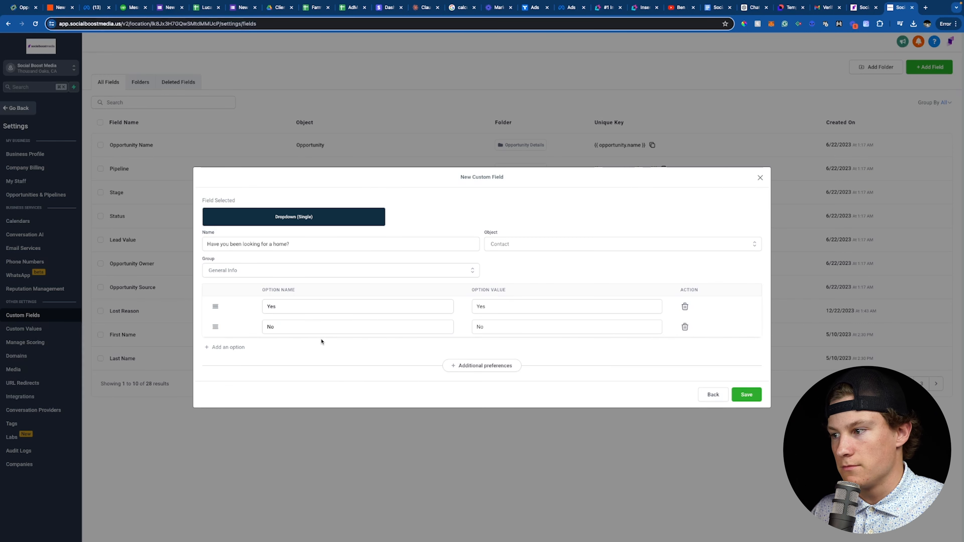
pyautogui.click(743, 394)
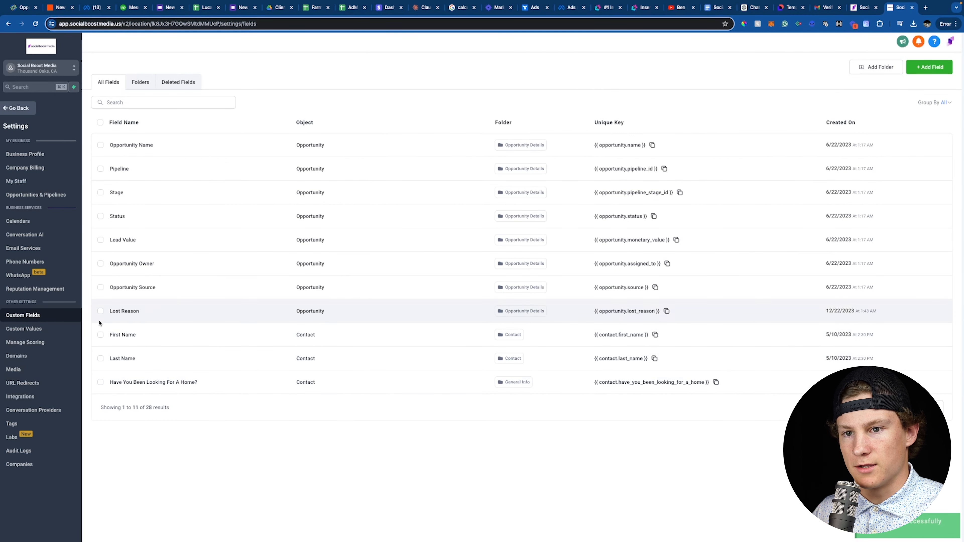
# Step: Return to the Facebook field mapping of the Home Owners form and open the CRM field choices for its home-search question
pyautogui.click(32, 395)
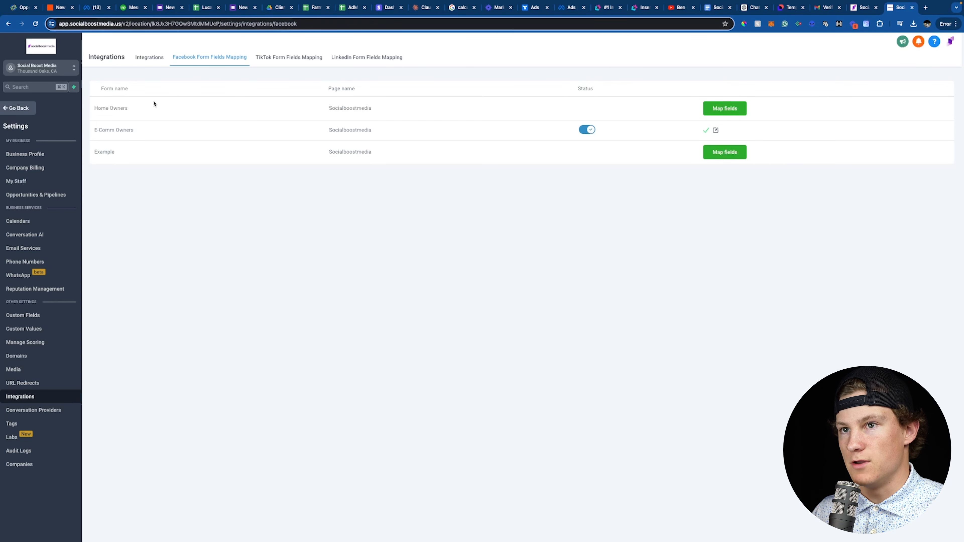
pyautogui.moveTo(98, 108); pyautogui.dragTo(158, 108)
pyautogui.click(150, 110)
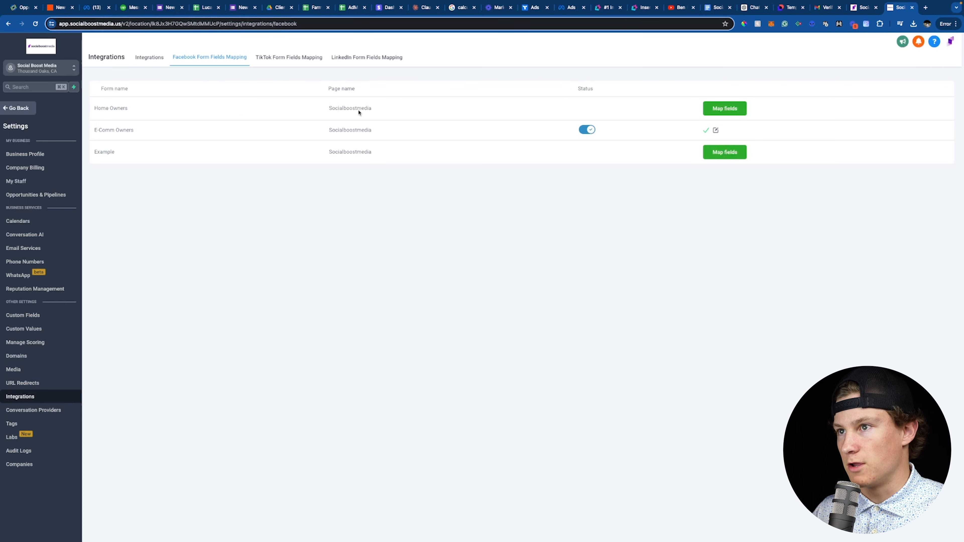
pyautogui.click(707, 108)
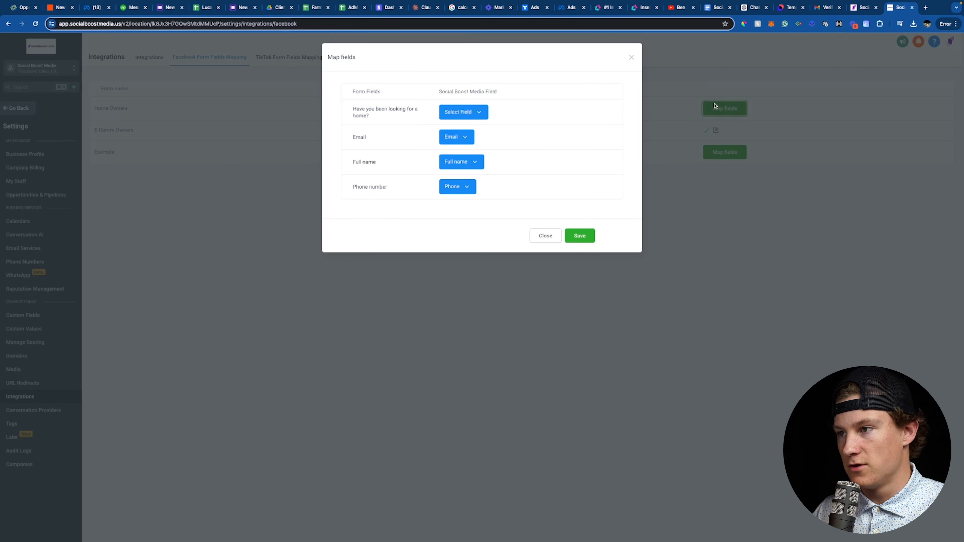
pyautogui.click(454, 112)
pyautogui.scroll(-5, 480, 167)
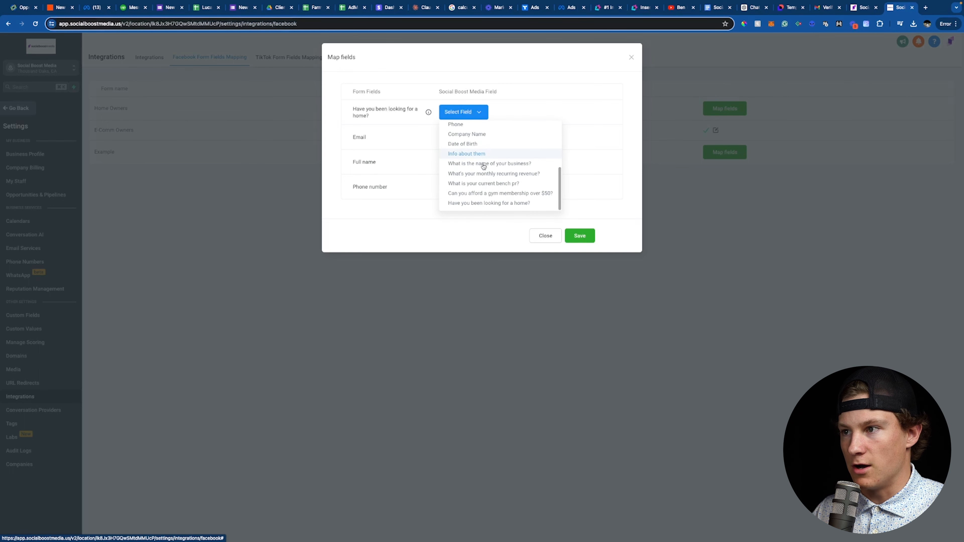